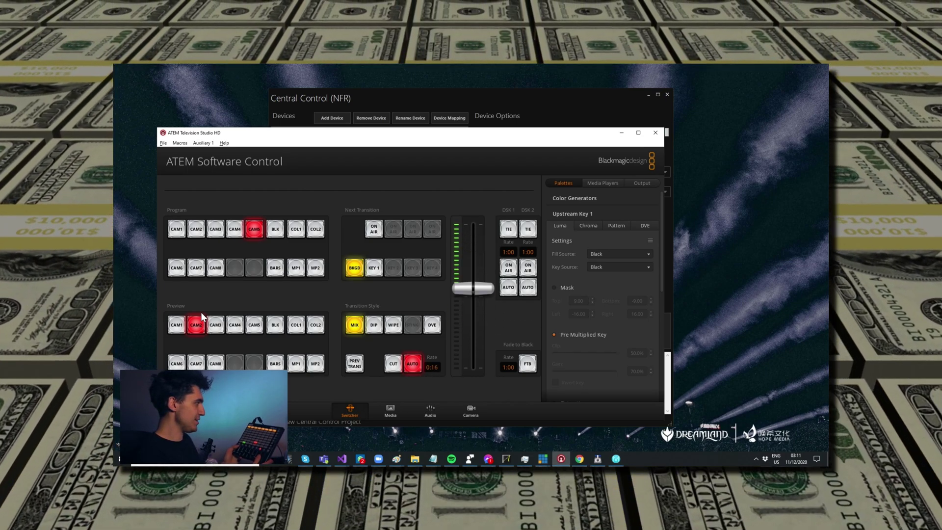
Switch ATEM Software Control to the Audio mixer view
click(427, 412)
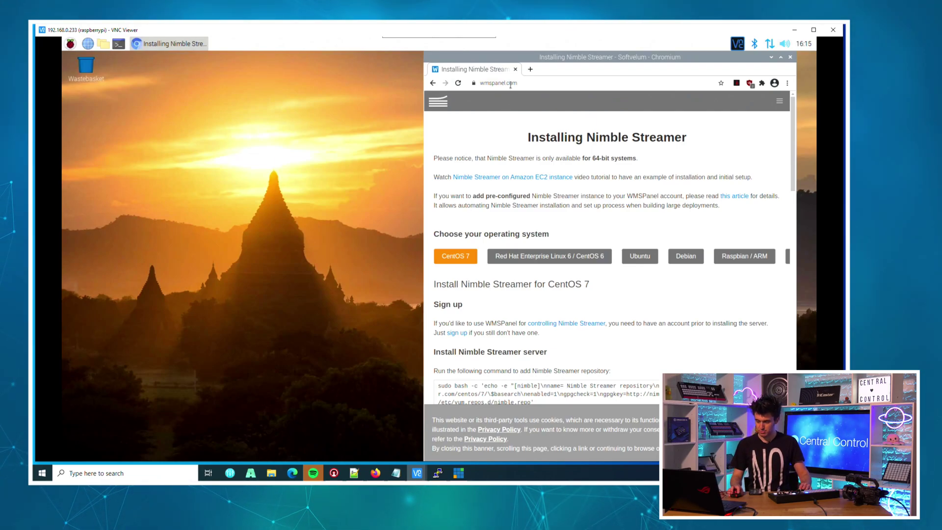
Open a terminal and select the /etc/apt/sources.list path in the Raspbian / ARM instructions
click(510, 85)
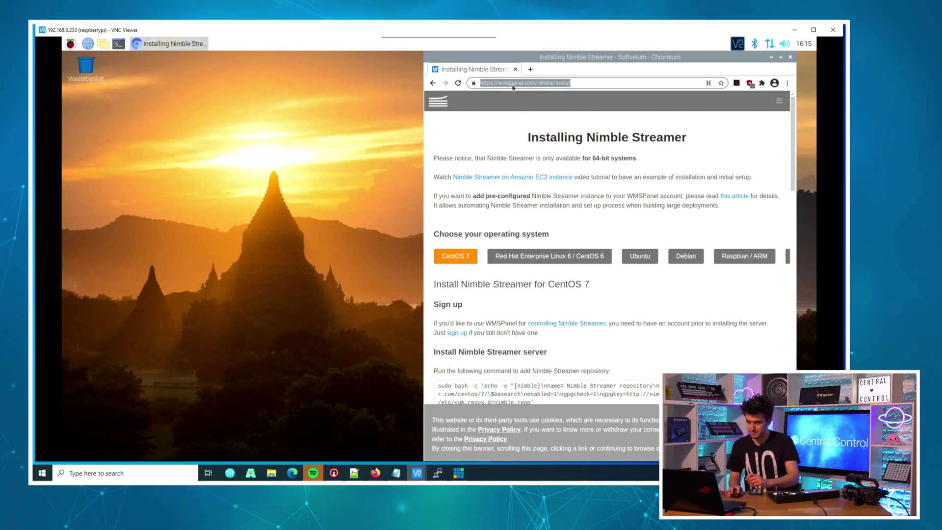
click(239, 91)
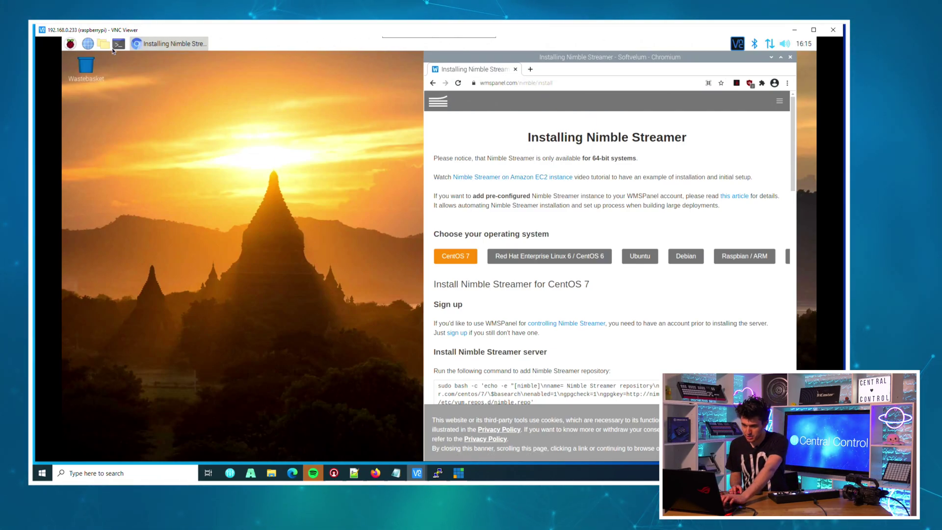
click(118, 45)
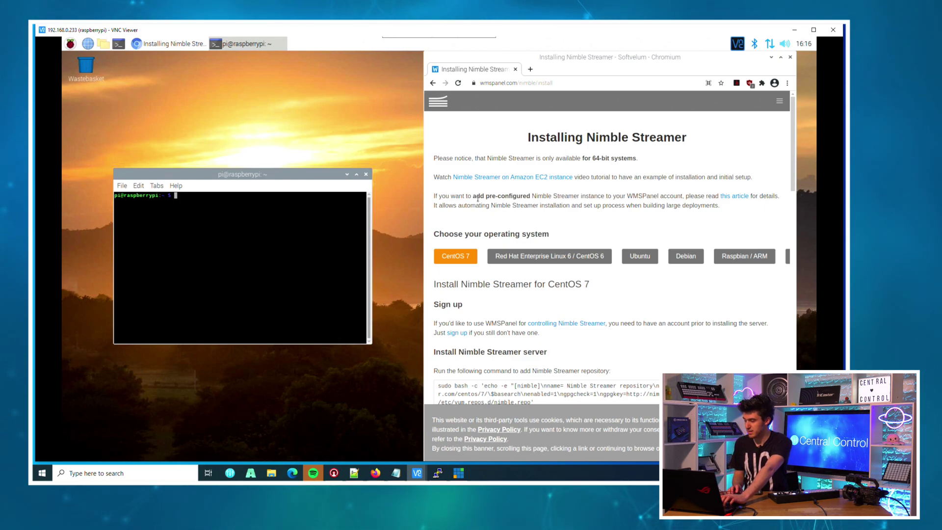
click(728, 258)
scroll(666, 280, down, 1)
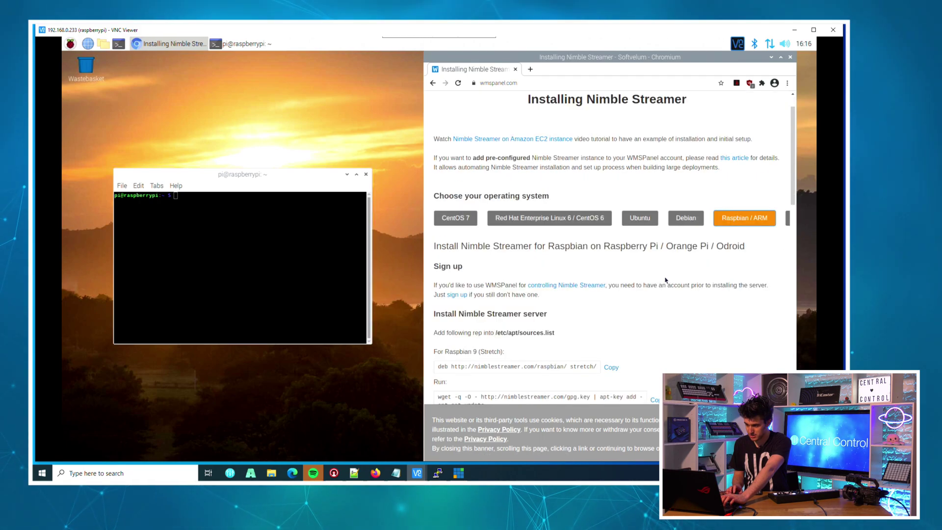
scroll(665, 280, down, 1)
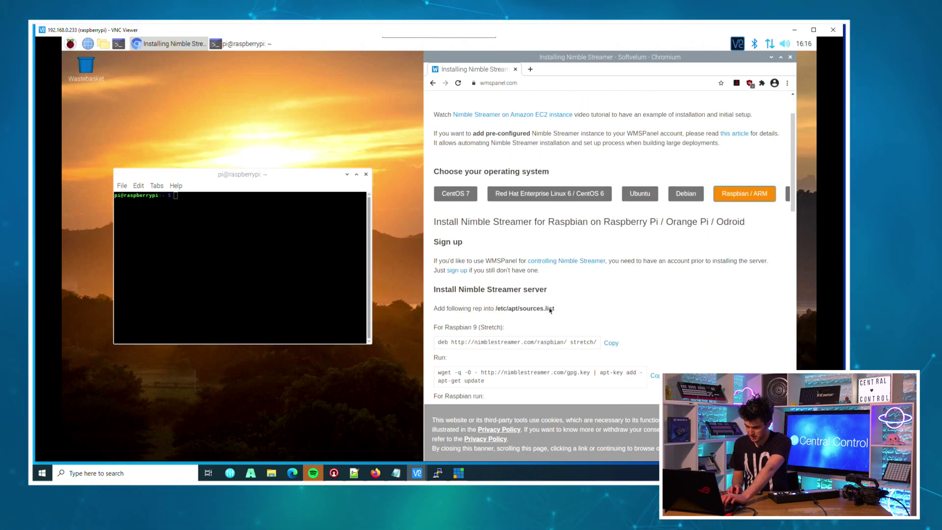
drag(550, 310, 502, 308)
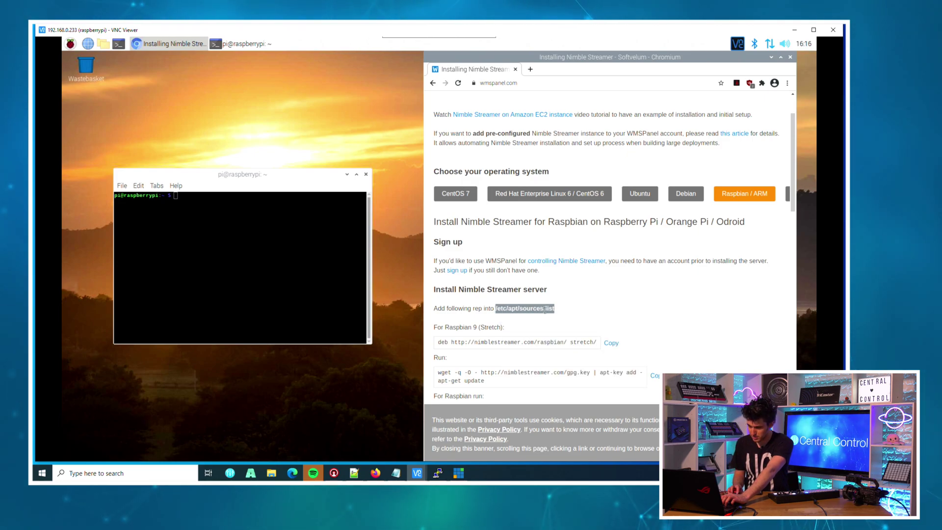
Run sudo mousepad /etc/apt/sources.list in the terminal
click(299, 269)
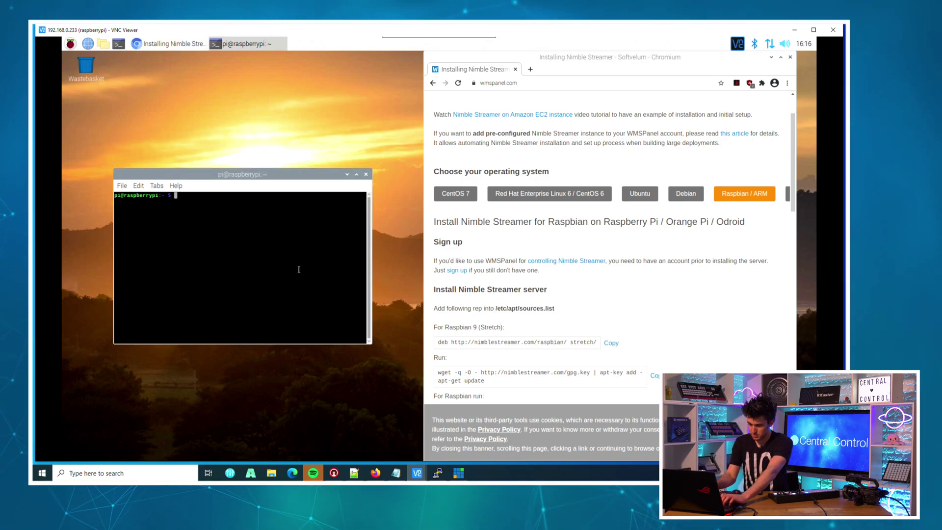
text(sudo )
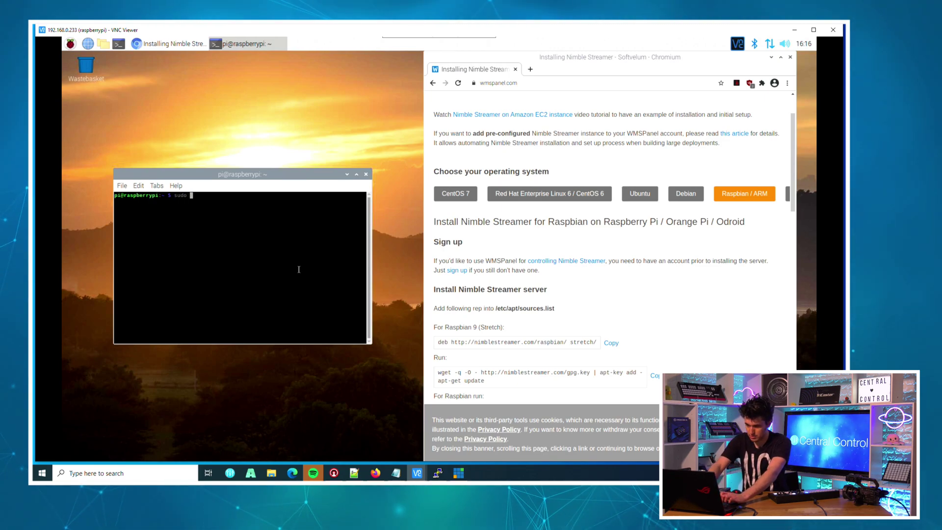
text(mousepad)
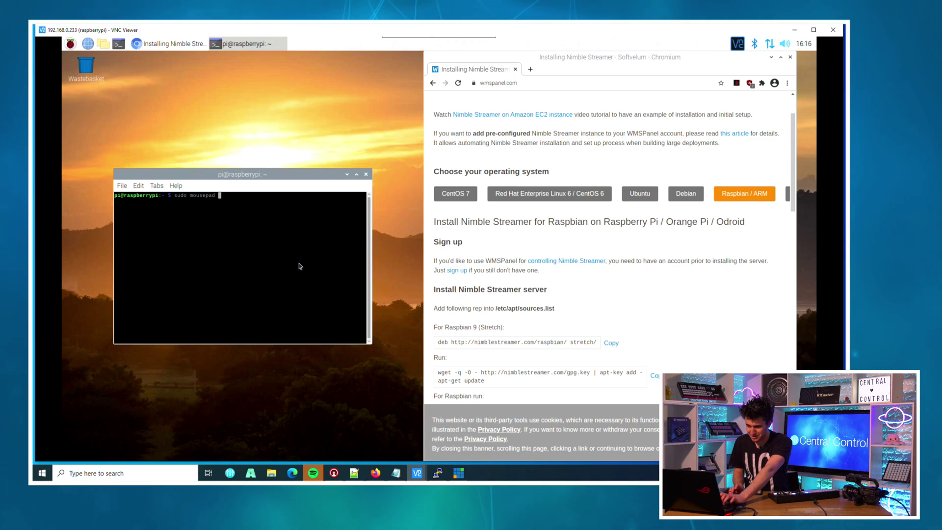
right_click(299, 266)
click(314, 305)
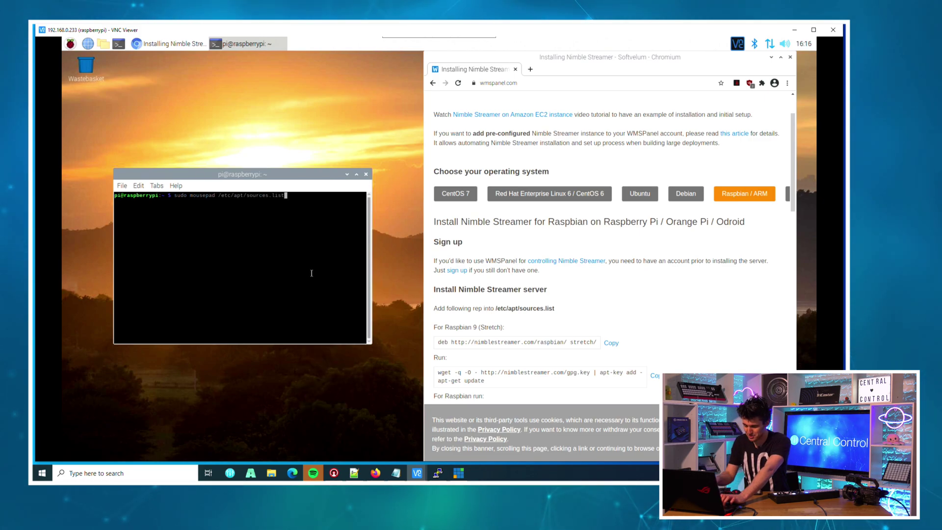
key(Return)
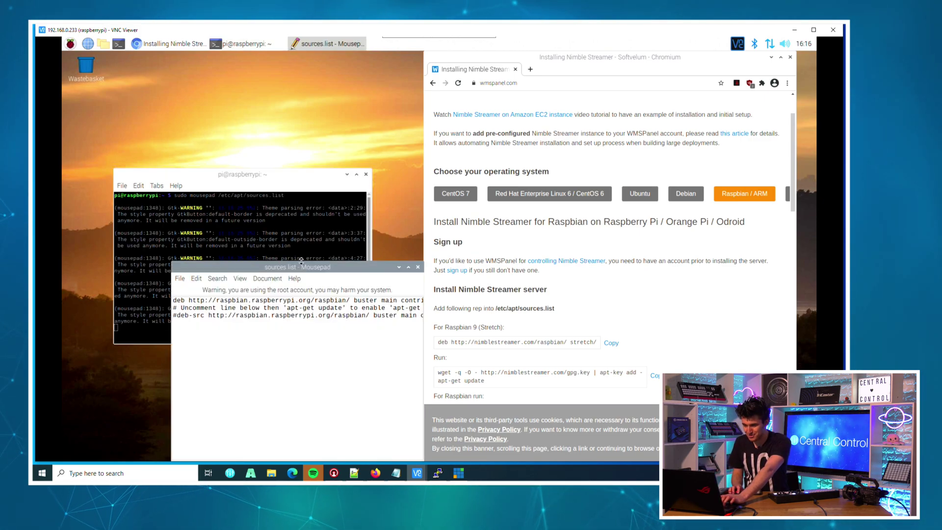
drag(298, 271, 250, 192)
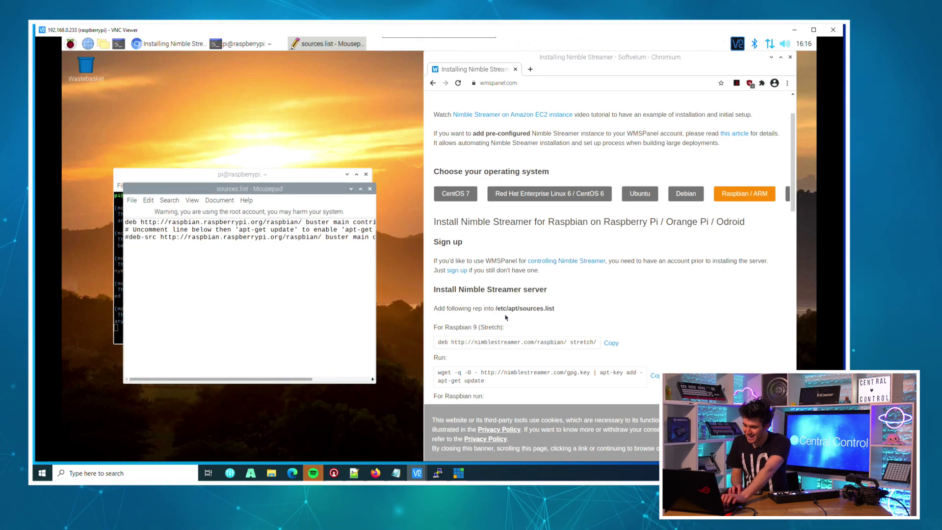
drag(556, 313, 505, 309)
double_click(510, 340)
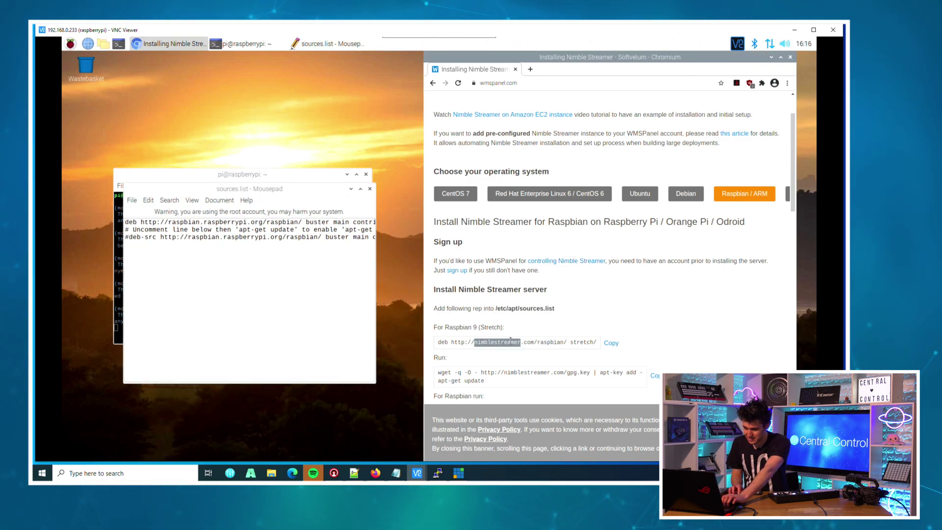
triple_click(510, 341)
right_click(535, 342)
click(552, 350)
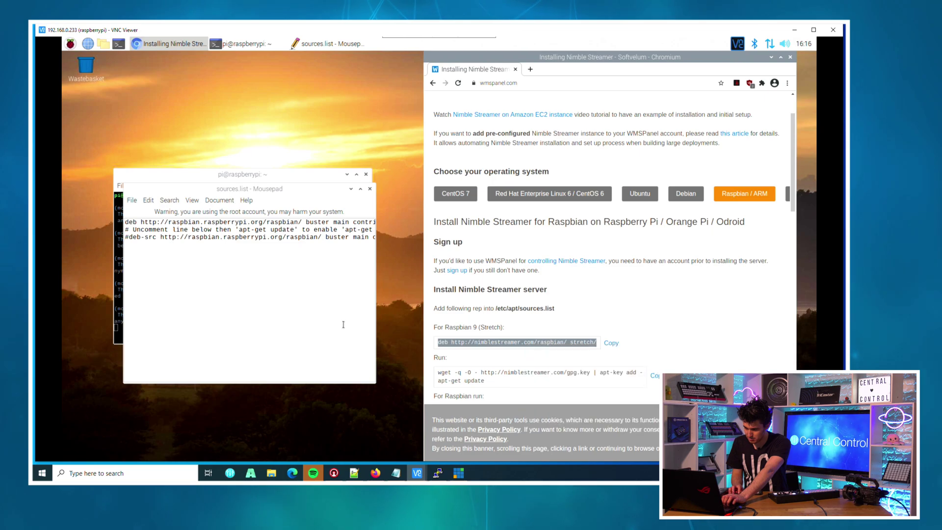
click(245, 284)
right_click(244, 284)
click(260, 336)
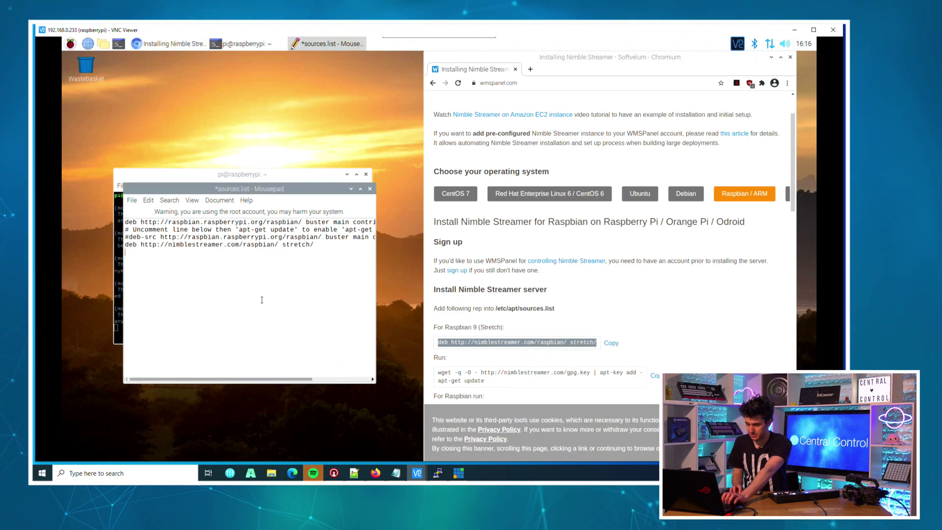
key(ctrl+q)
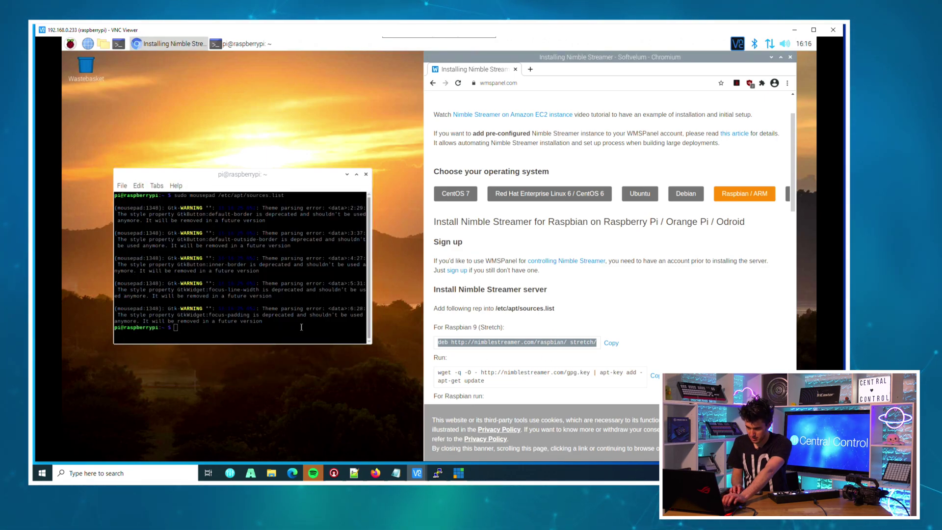
triple_click(525, 372)
click(519, 382)
triple_click(519, 382)
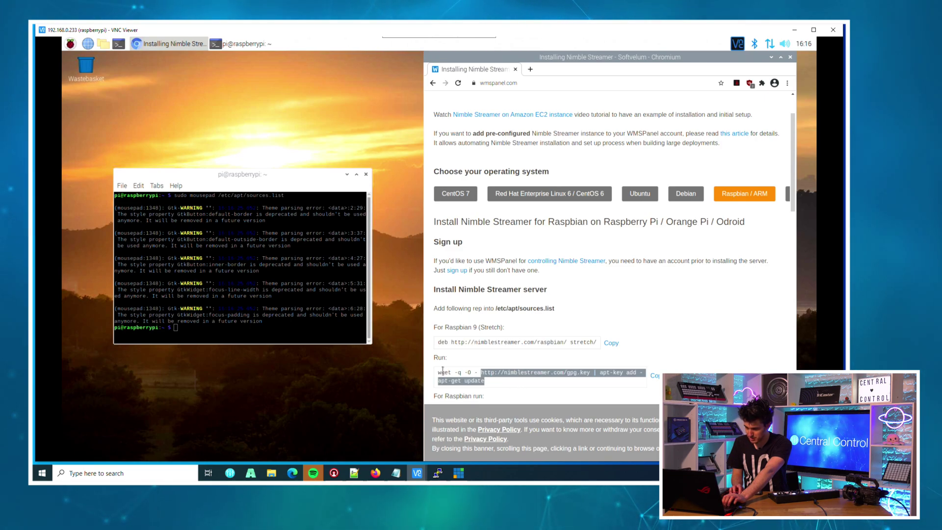
click(491, 380)
double_click(444, 372)
right_click(458, 379)
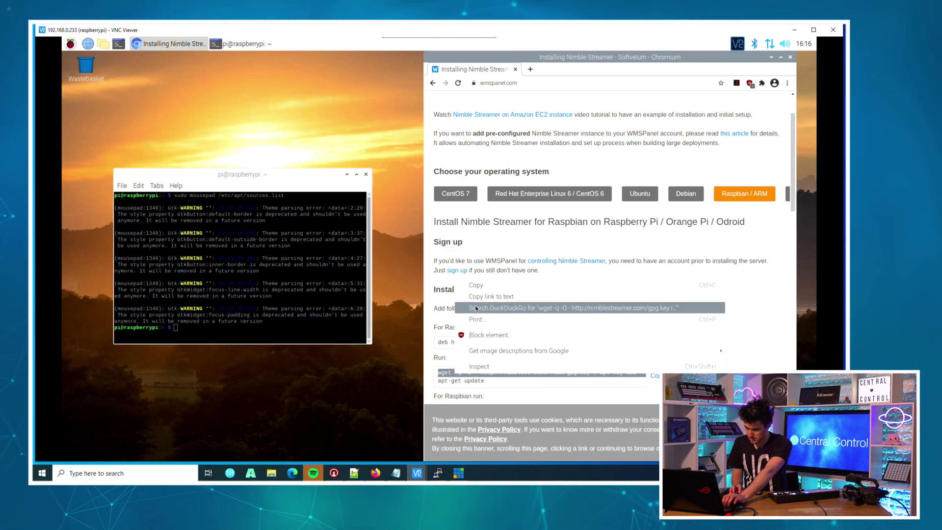
click(505, 284)
right_click(289, 193)
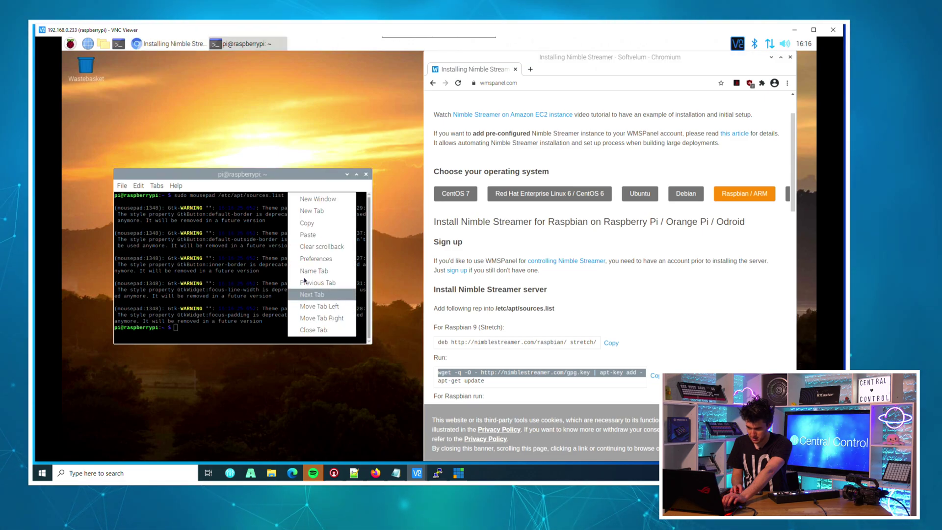
click(308, 235)
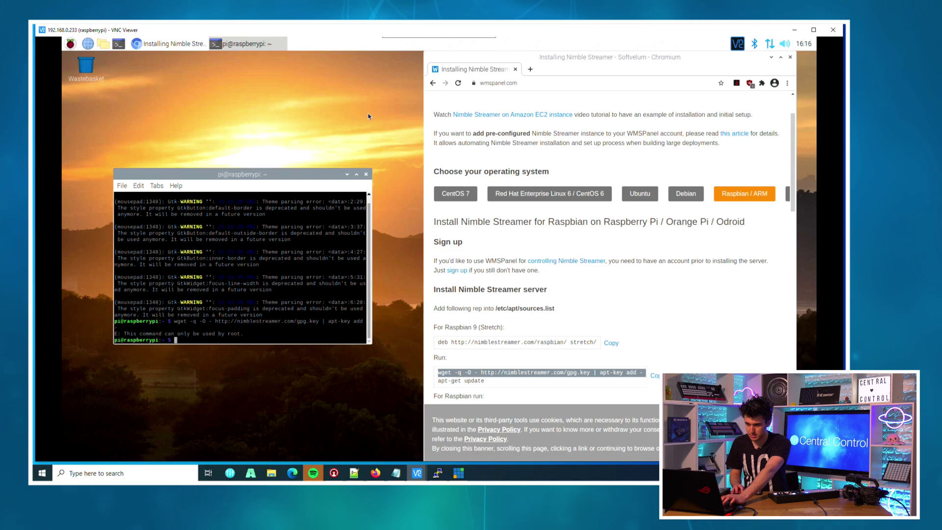
Rerun the key import with sudo apt-key add - so the terminal reports OK
click(602, 83)
key(ctrl+v)
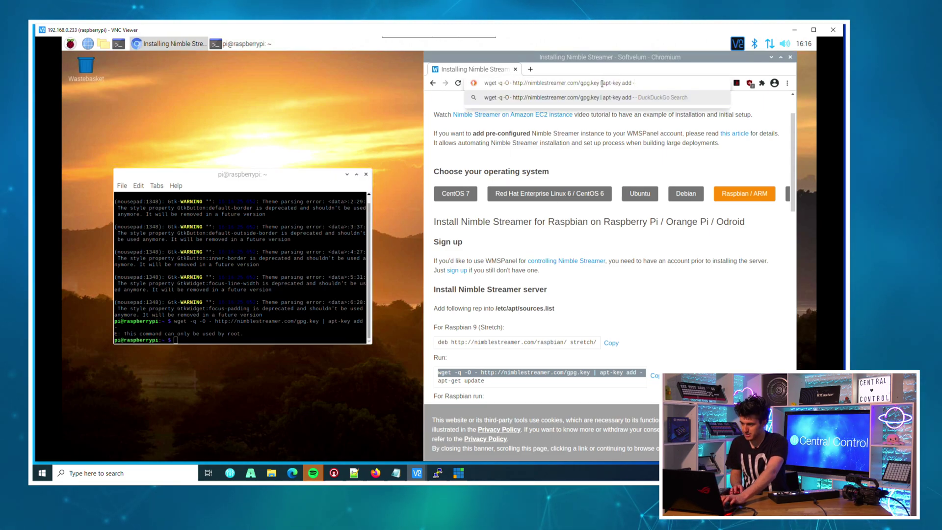
text(sudo)
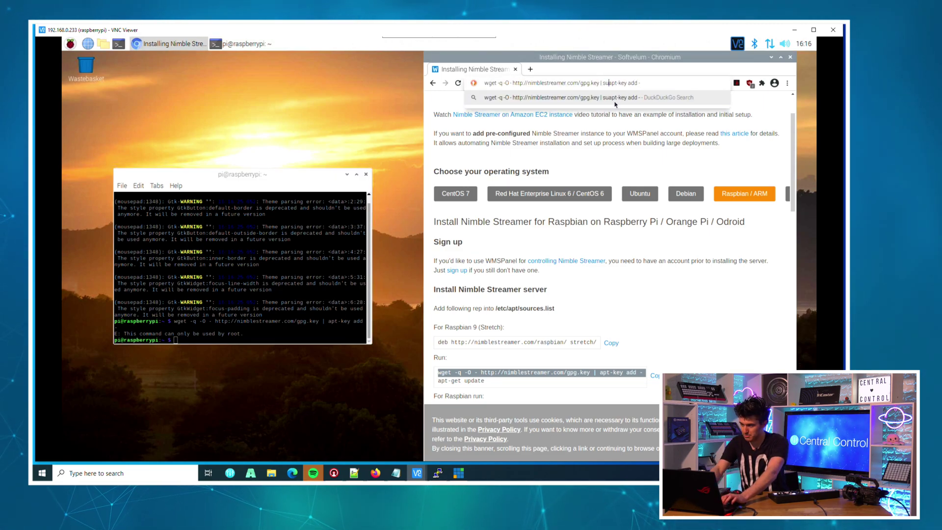
key(ctrl+a)
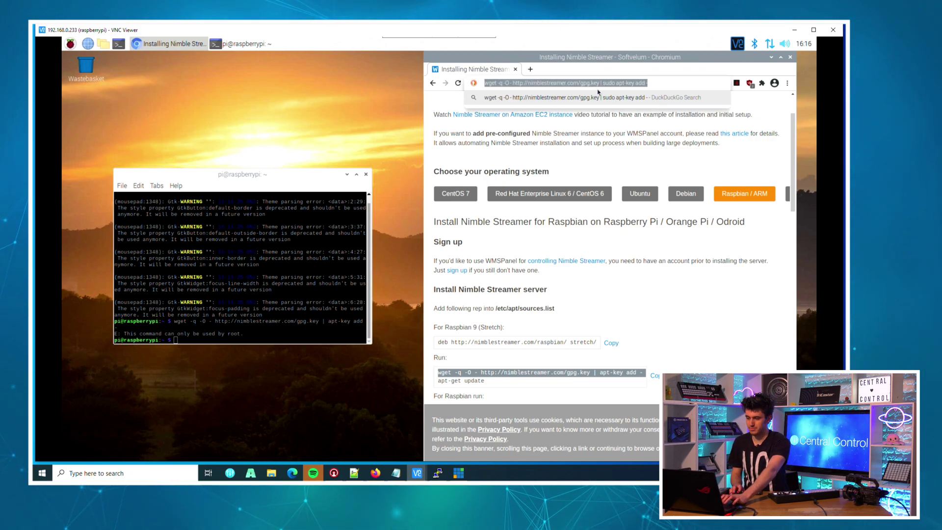
right_click(272, 339)
click(272, 338)
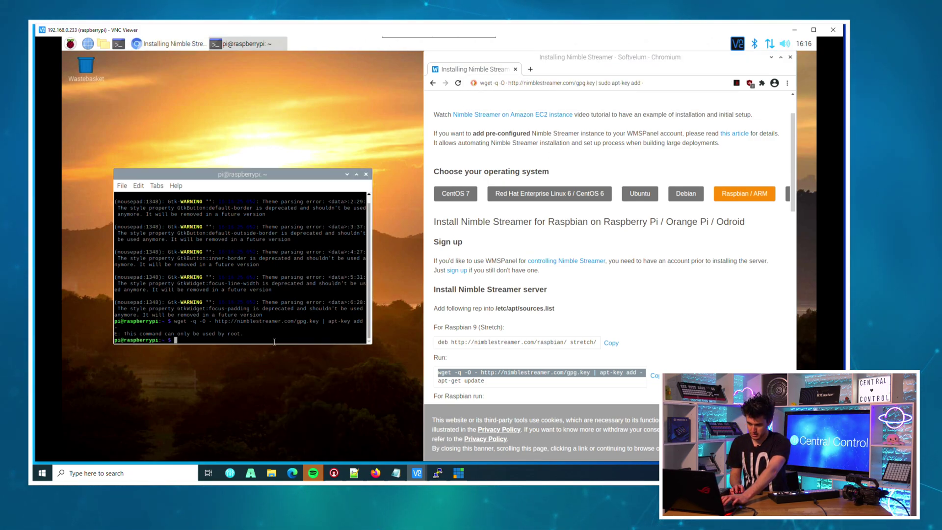
right_click(274, 341)
click(303, 241)
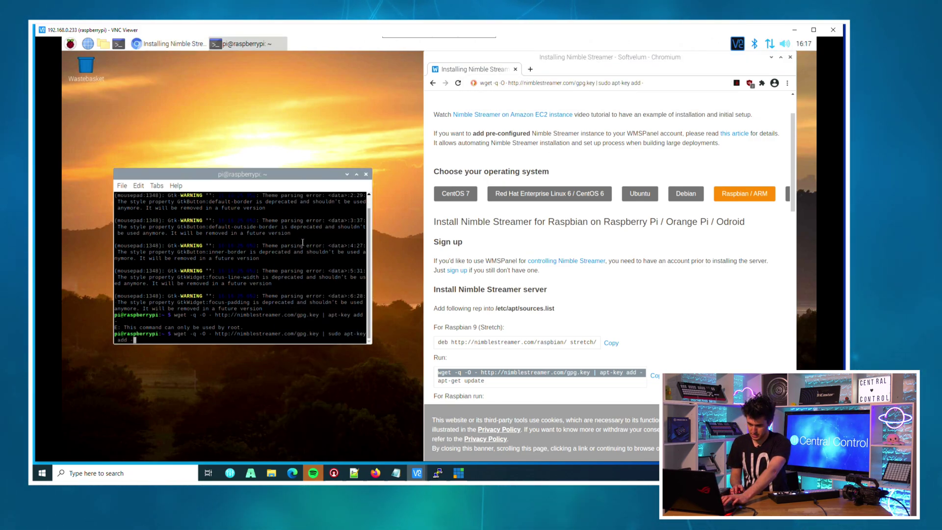
key(Return)
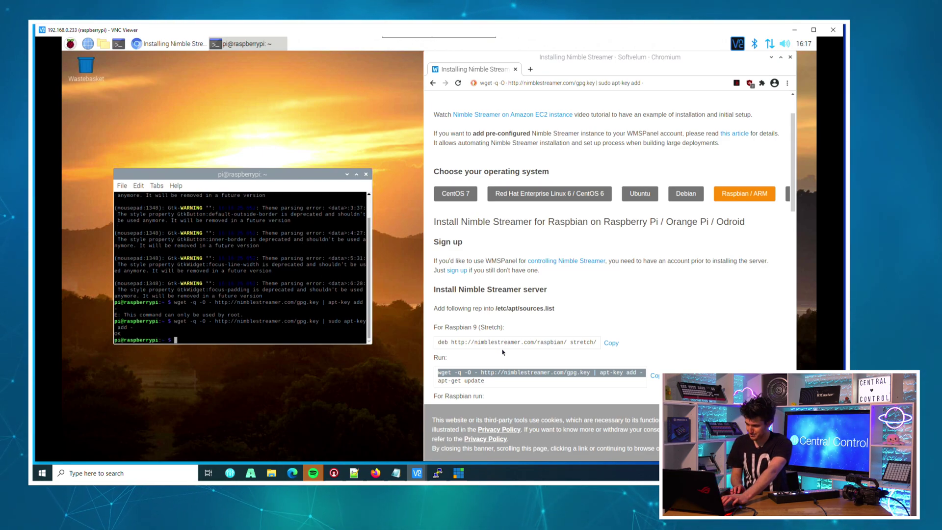
scroll(478, 357, down, 1)
scroll(478, 357, down, 1)
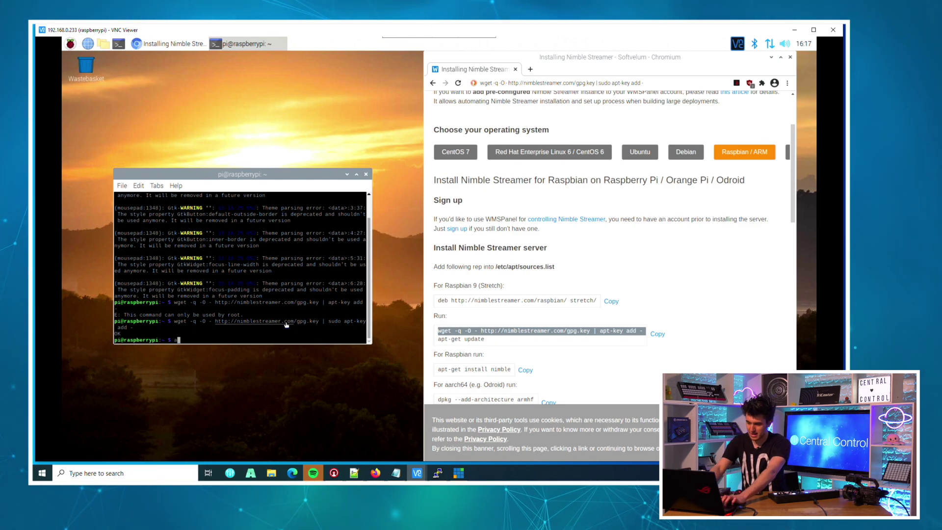
Refresh the package lists with sudo apt-get update
text(sudo apt-get)
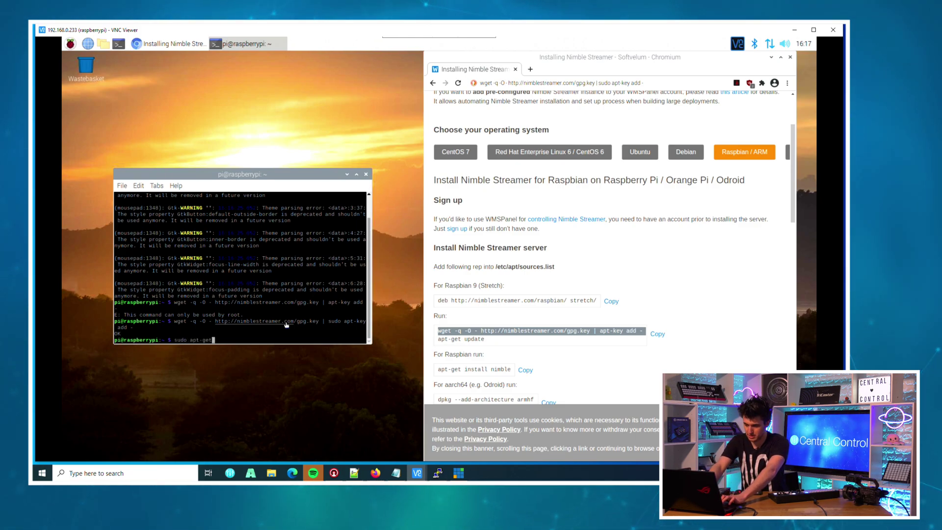
text( update)
key(Return)
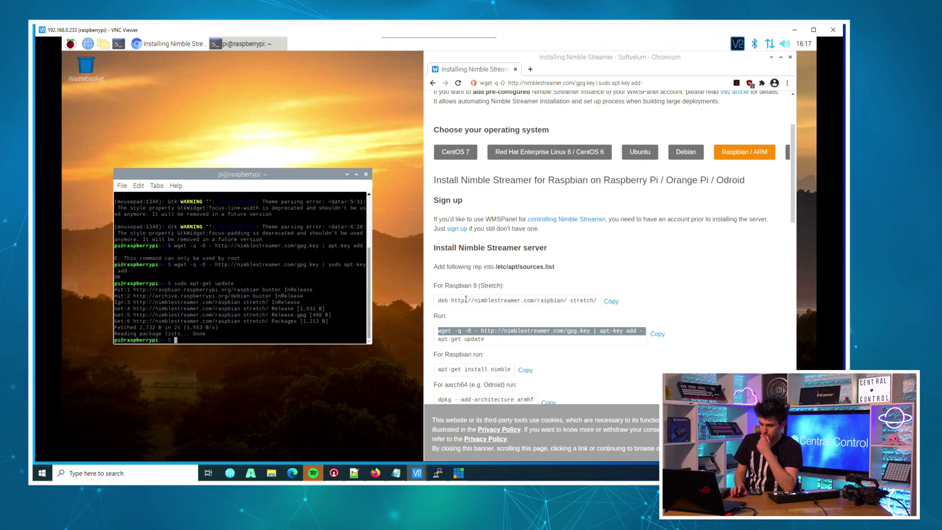
scroll(512, 339, down, 2)
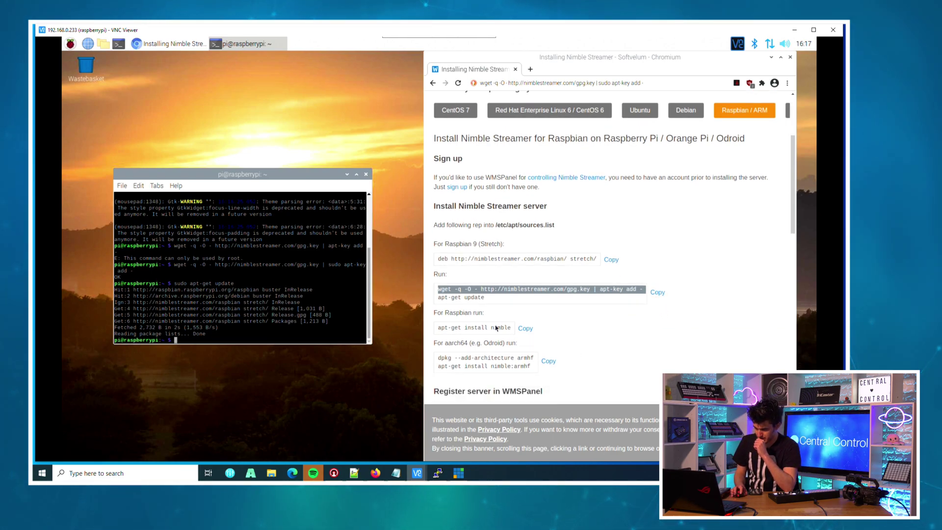
Install Nimble Streamer 3.7.3-10 with sudo apt-get install nimble, confirming with y
triple_click(497, 328)
right_click(495, 325)
click(510, 332)
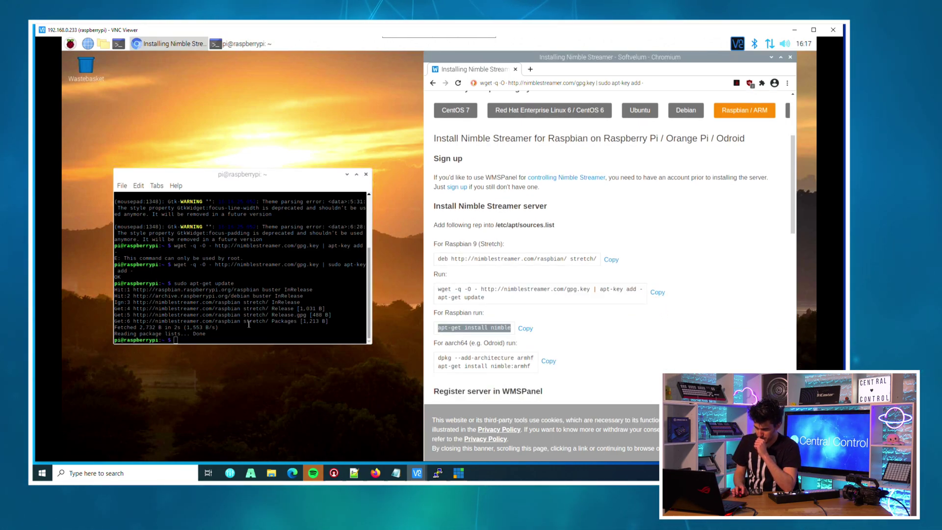
click(237, 331)
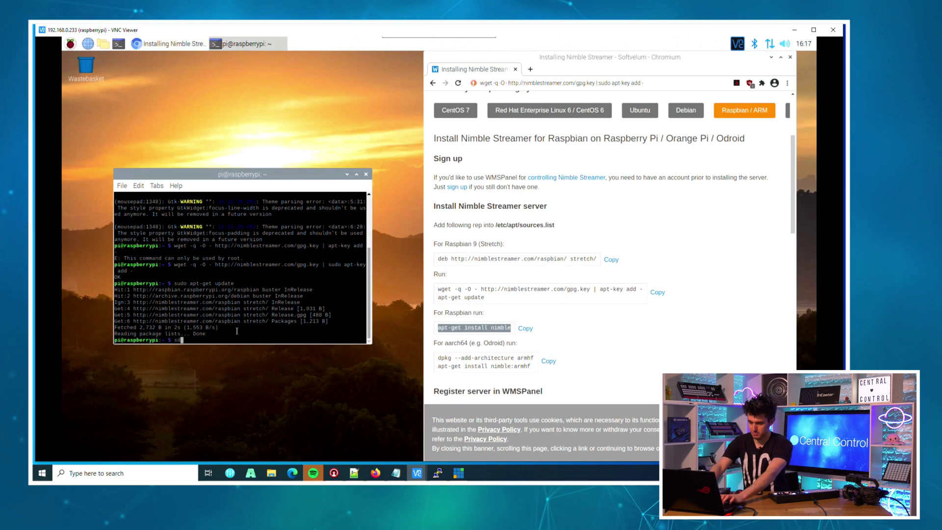
text(sudo ap)
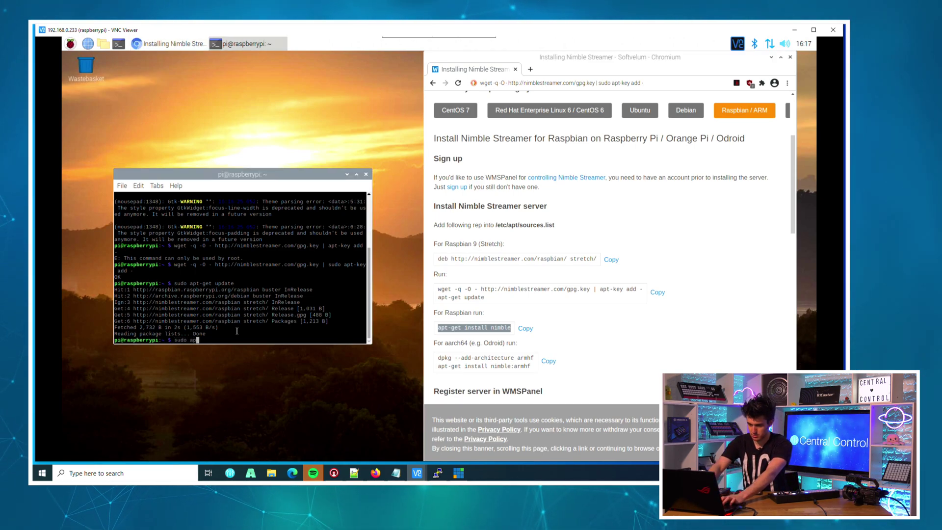
text(t-get install )
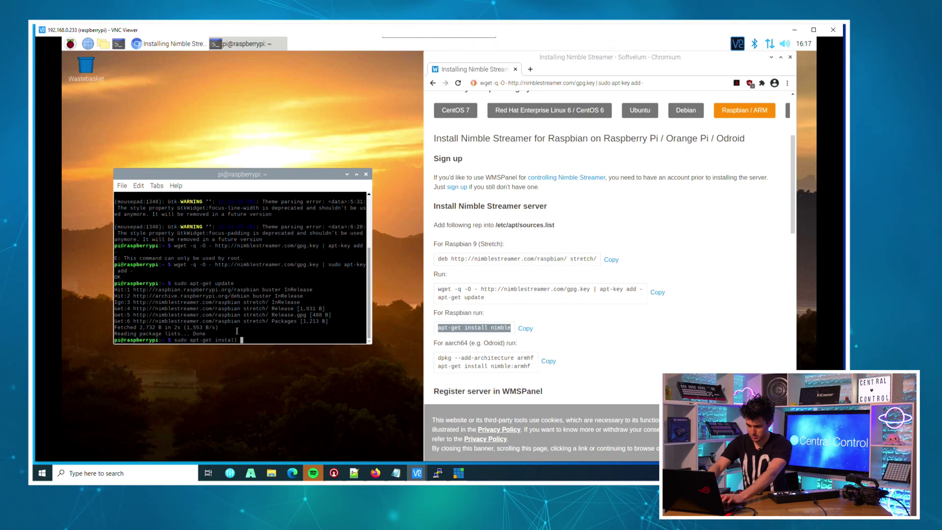
text(nimble)
key(Return)
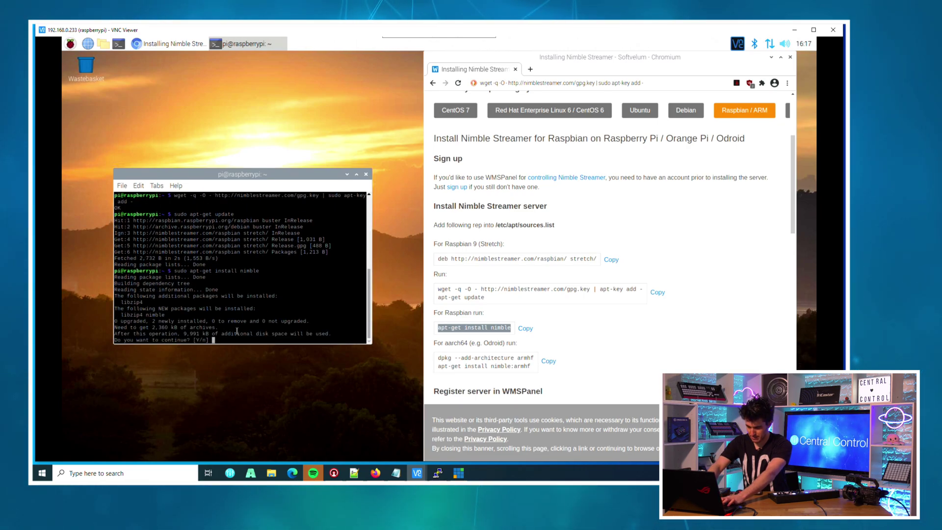
text(y)
key(Return)
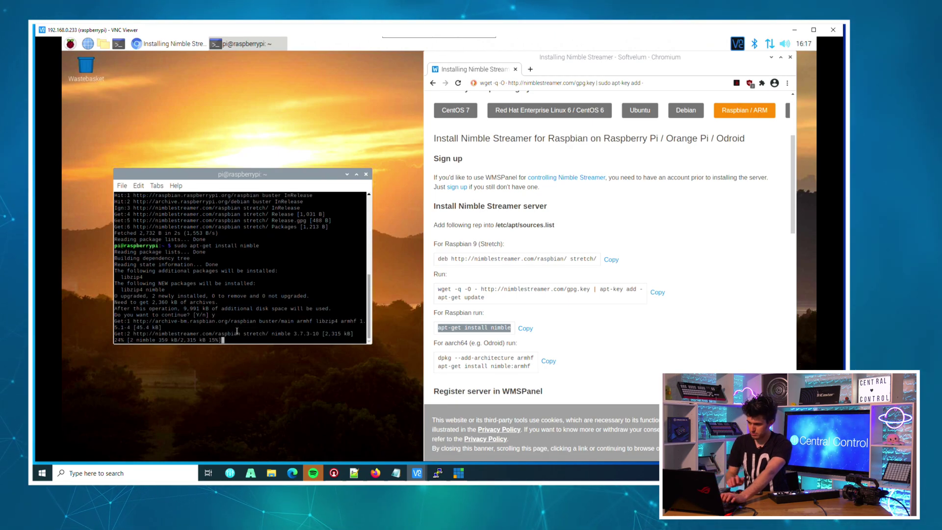
scroll(444, 331, down, 2)
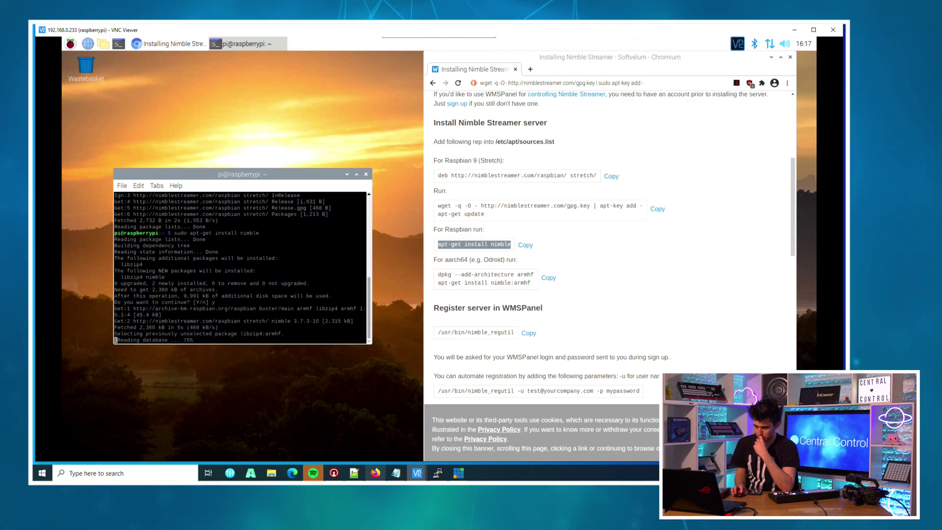
click(632, 323)
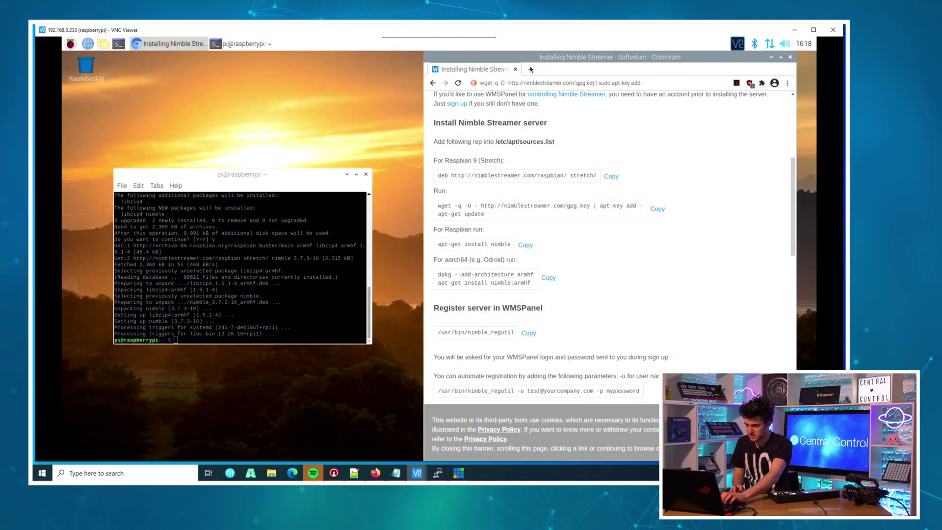
click(530, 69)
Search the web for wmspanel and open the WMSPanel free-trial Sign Up page
text(wmspanel)
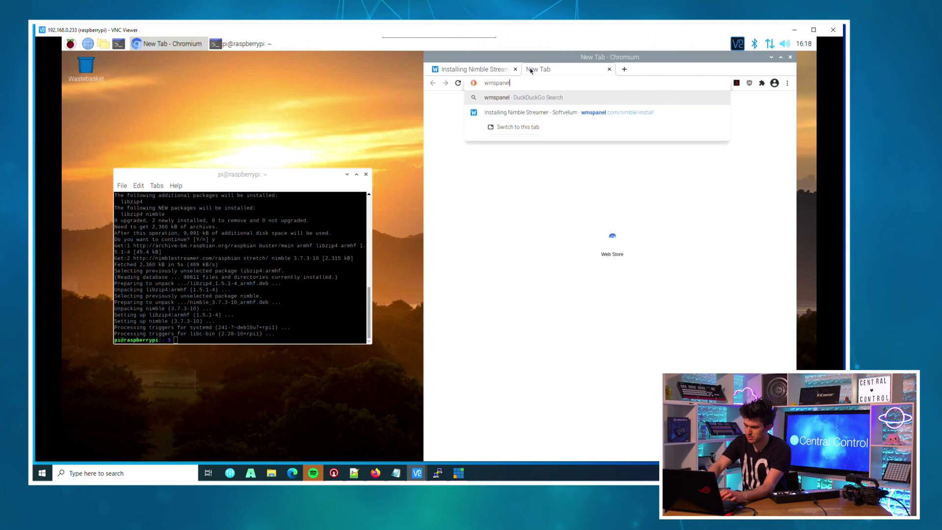
key(Return)
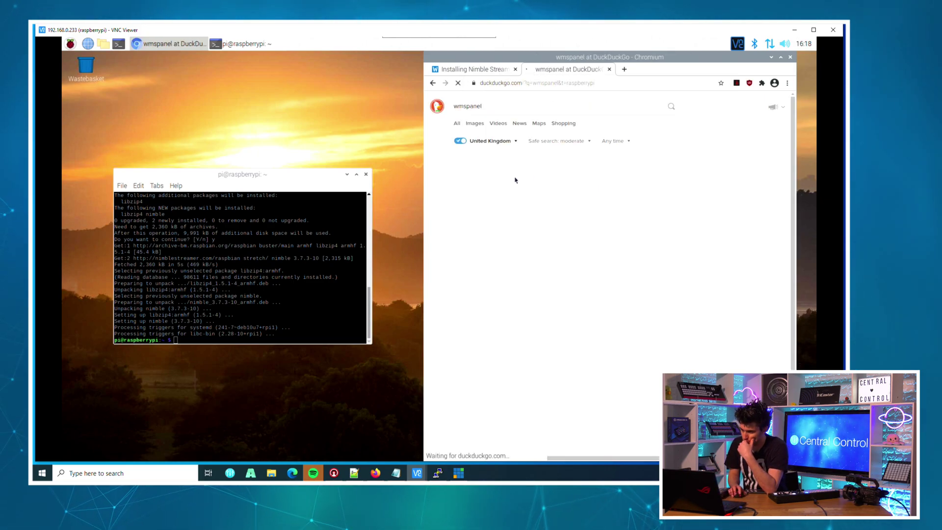
click(544, 172)
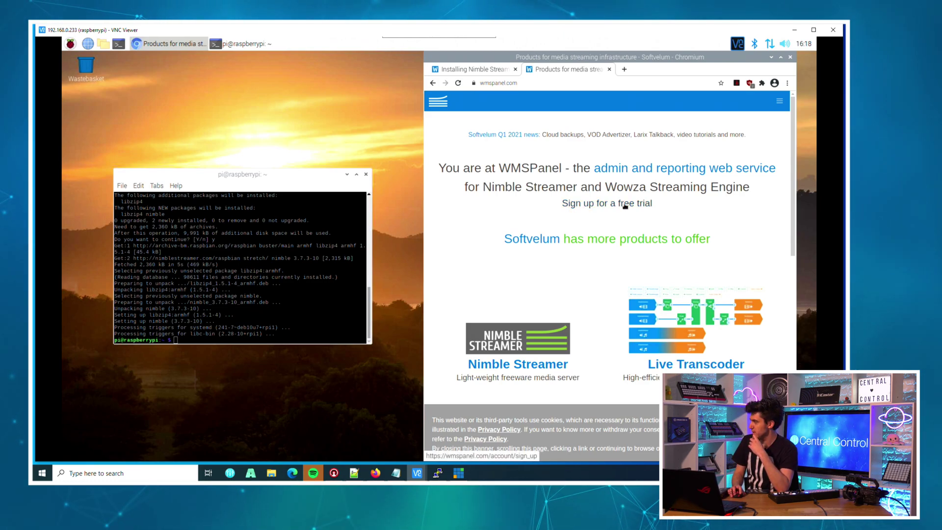
click(626, 206)
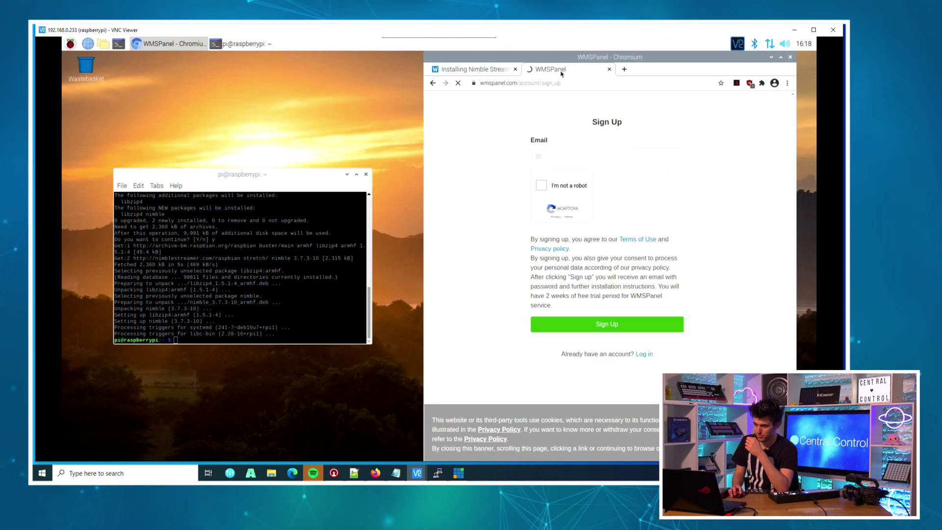
Run sudo /usr/bin/nimble_regutil in the terminal, using the path from the instructions
key(ctrl+shift+Tab)
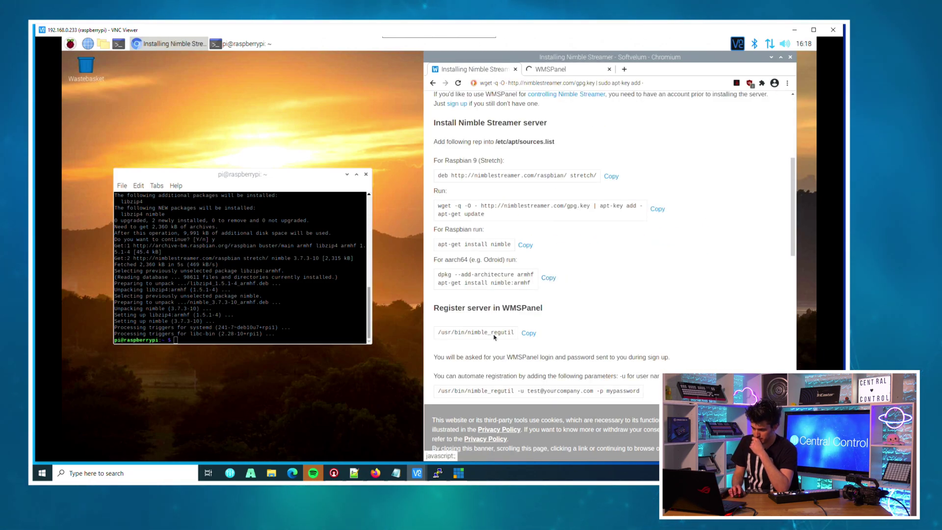
triple_click(493, 334)
click(244, 325)
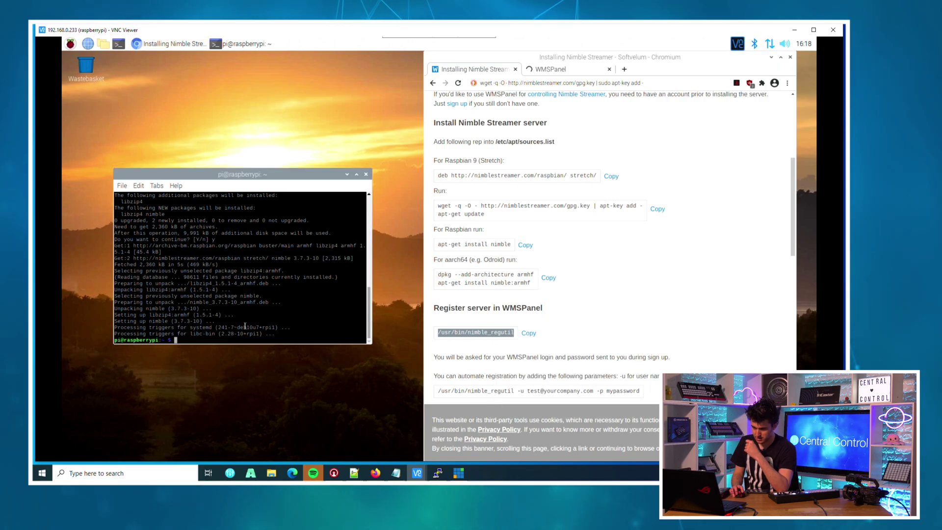
text(sudop)
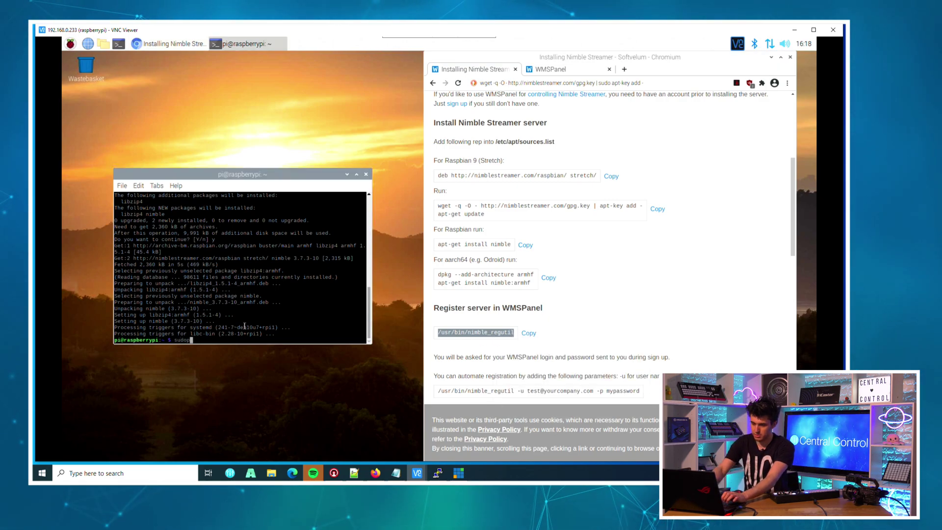
right_click(244, 326)
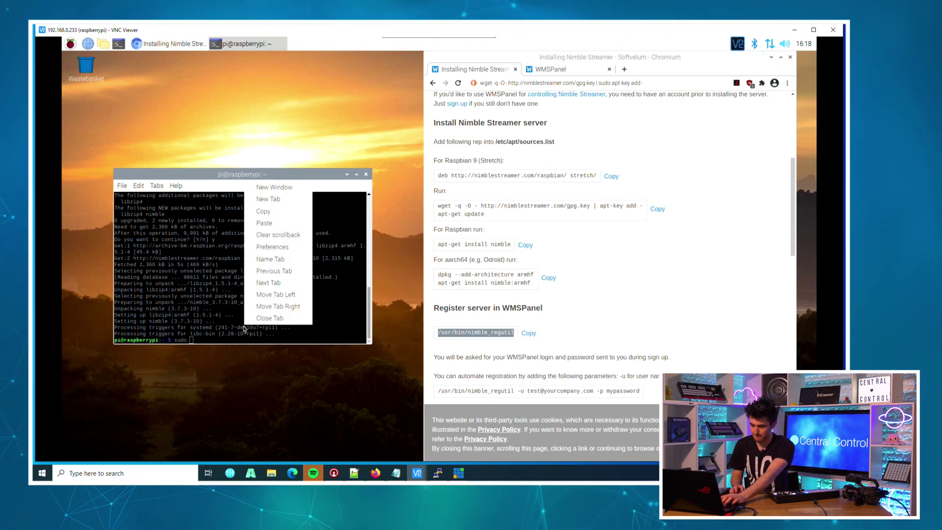
click(265, 235)
key(Return)
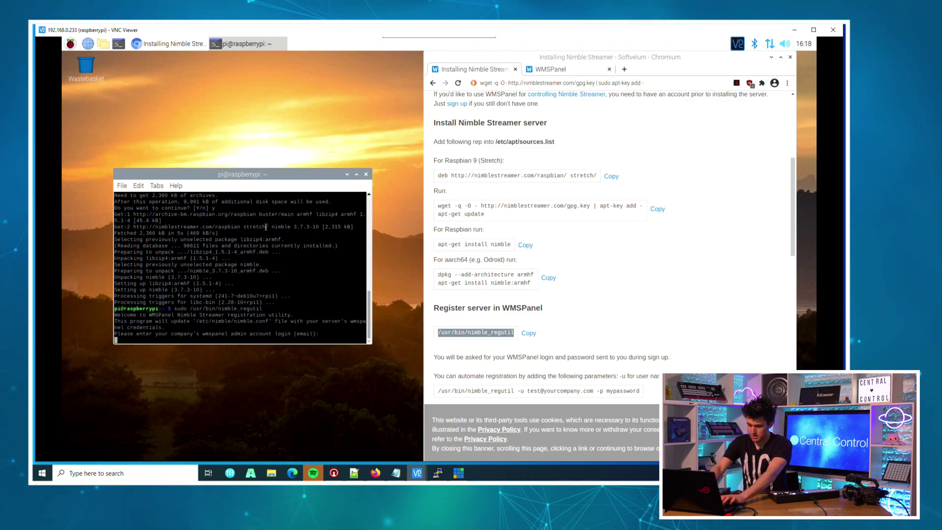
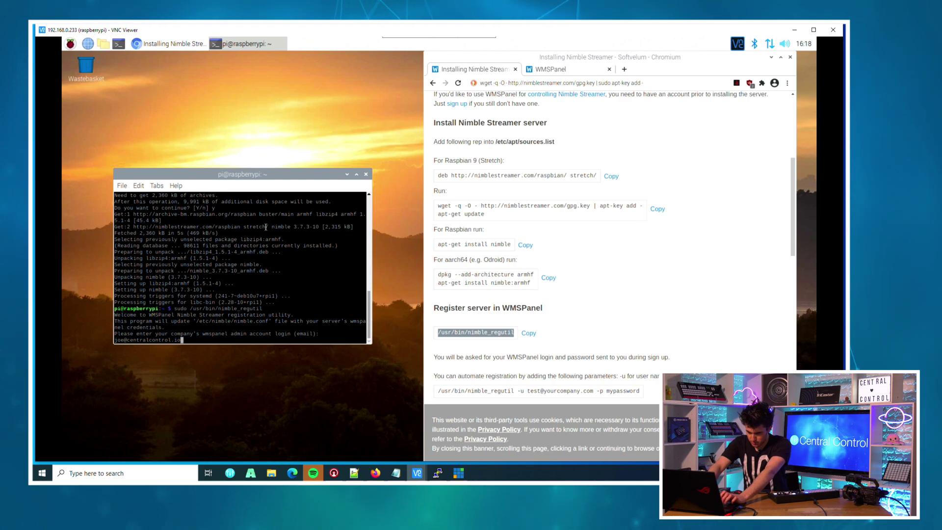
Enter the WMSPanel account e-mail and password, then restart the Pi with sudo reboot
key(Return)
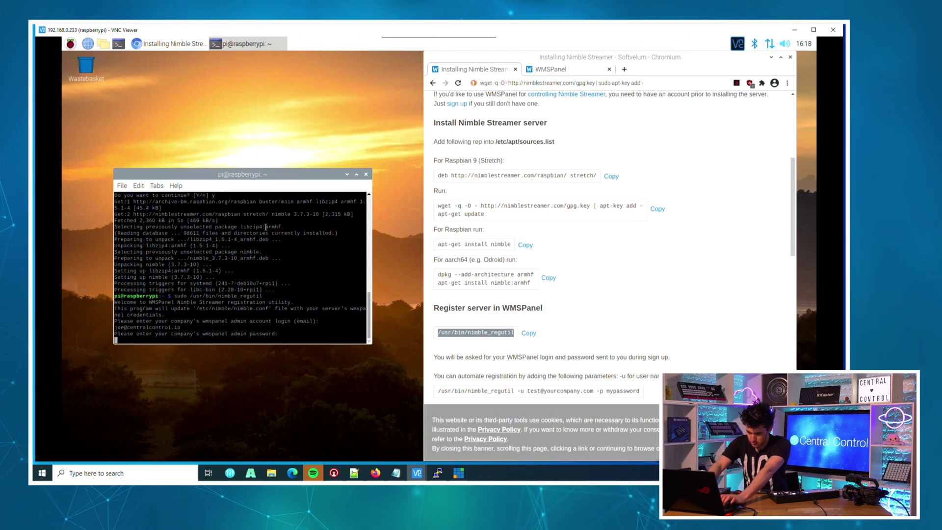
key(Return)
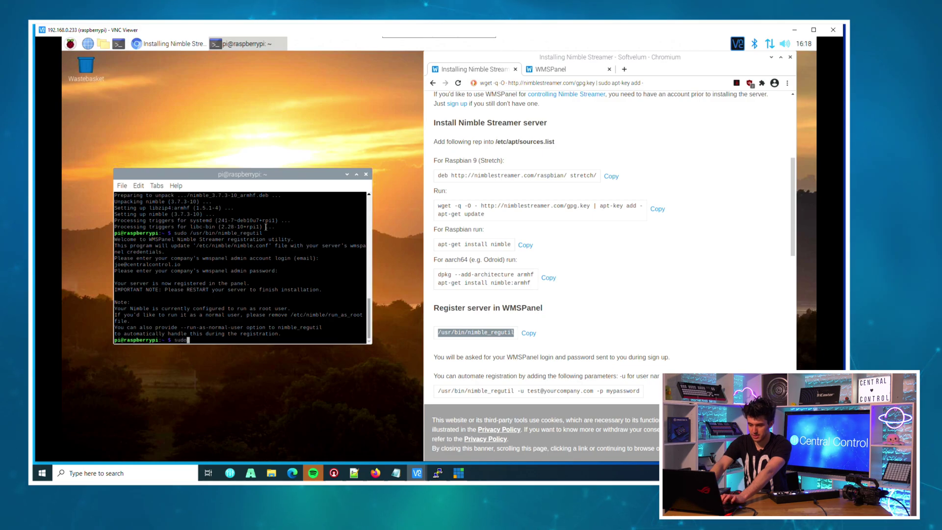
text(sudo reboot)
key(Return)
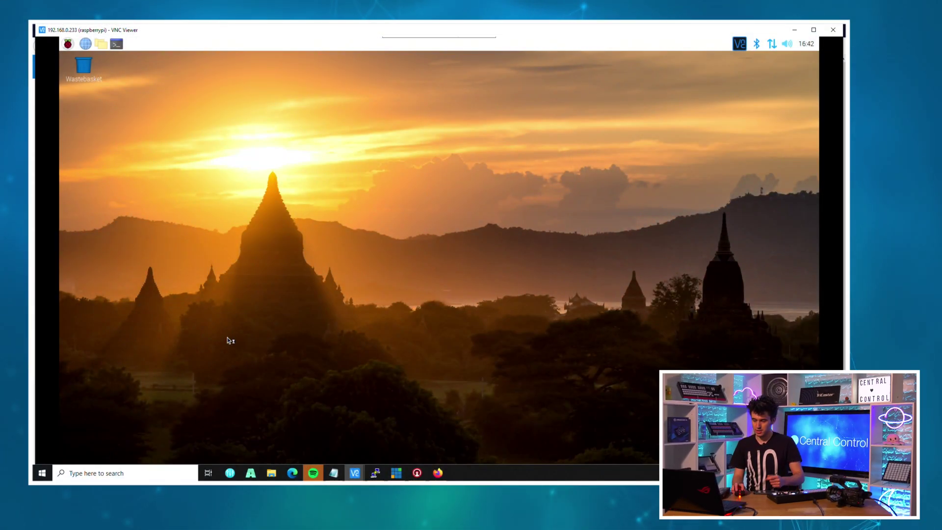
Run sudo apt-get install nimble-srt (already newest 1.4.2-1) and bring up the WMSPanel dashboard
key(ctrl+alt+t)
text(sudo a)
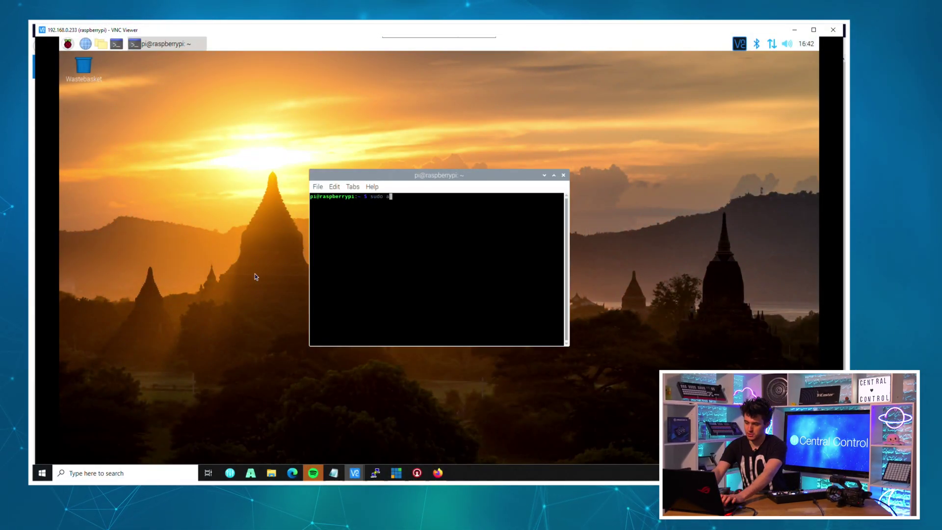
text(pt-get install nim)
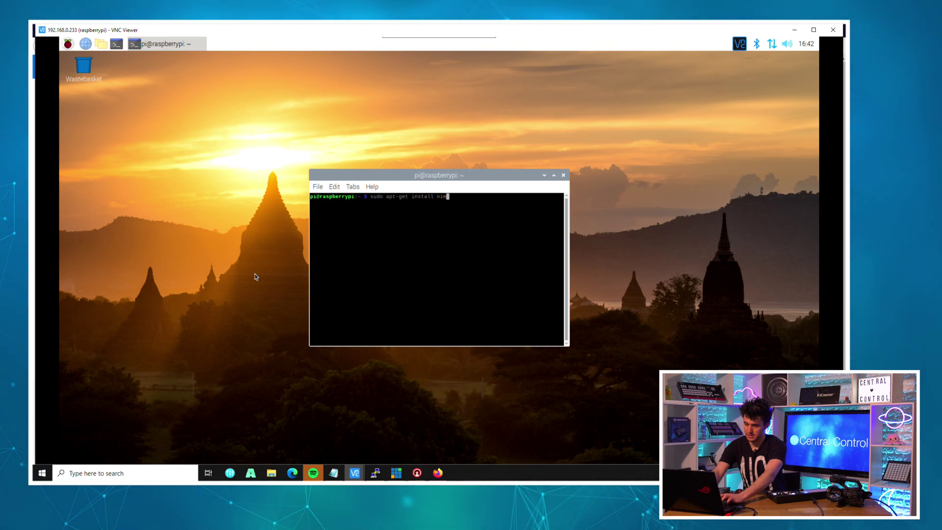
text(ble-srt)
key(Return)
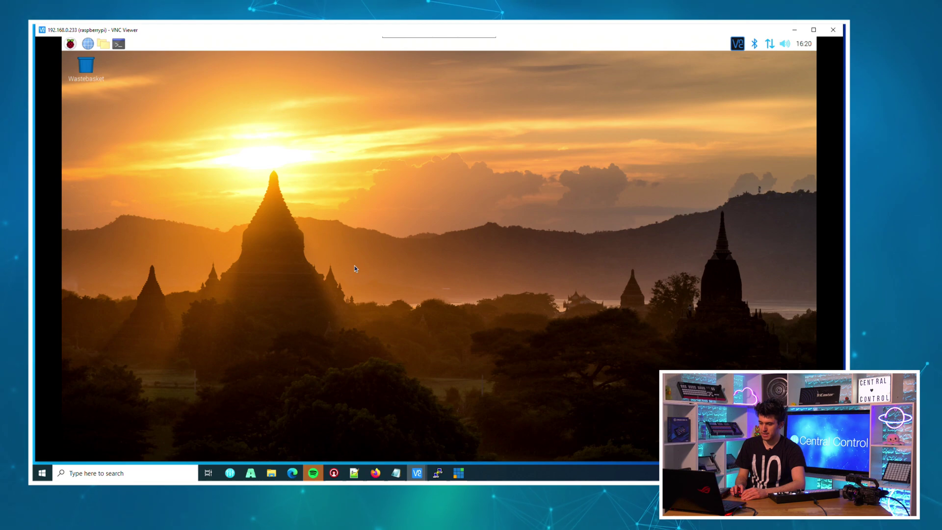
click(375, 471)
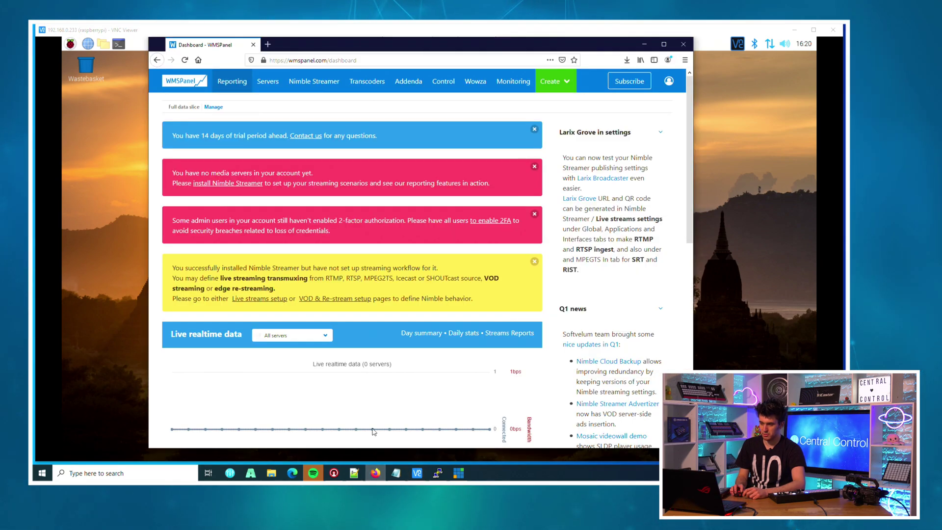
Open the Nimble servers list and start creating a new live stream setting
click(267, 81)
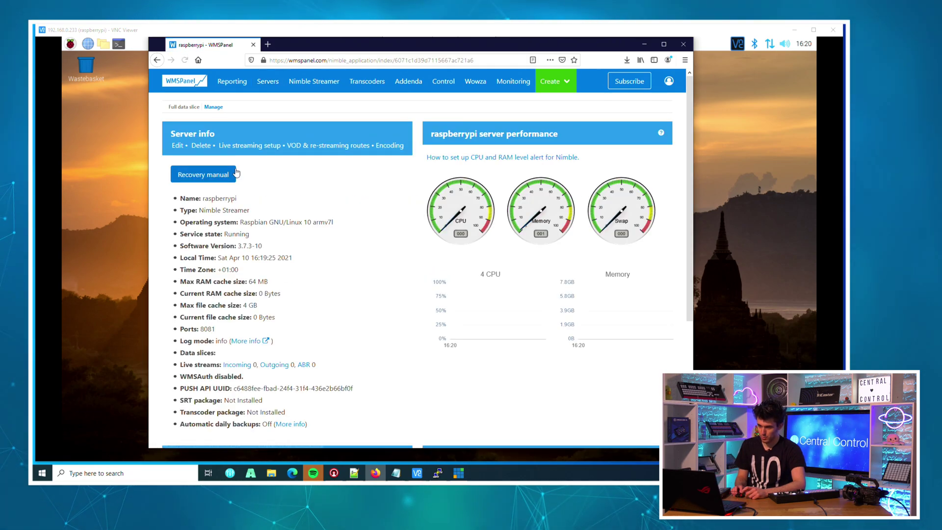
scroll(238, 201, down, 5)
scroll(294, 215, up, 5)
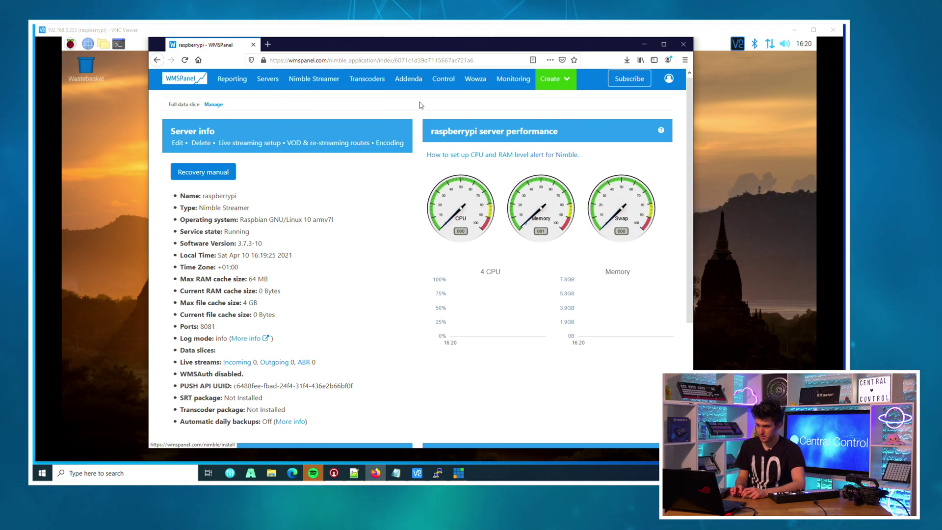
click(557, 80)
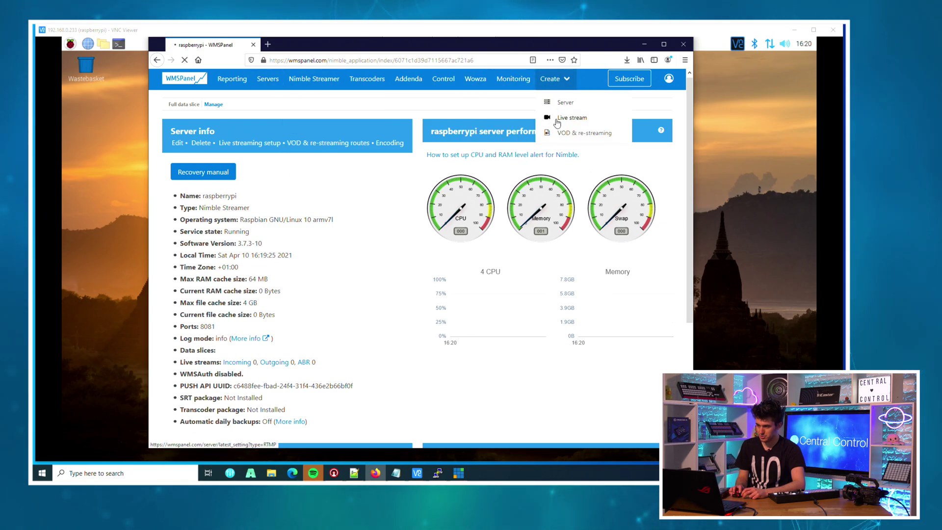
click(568, 118)
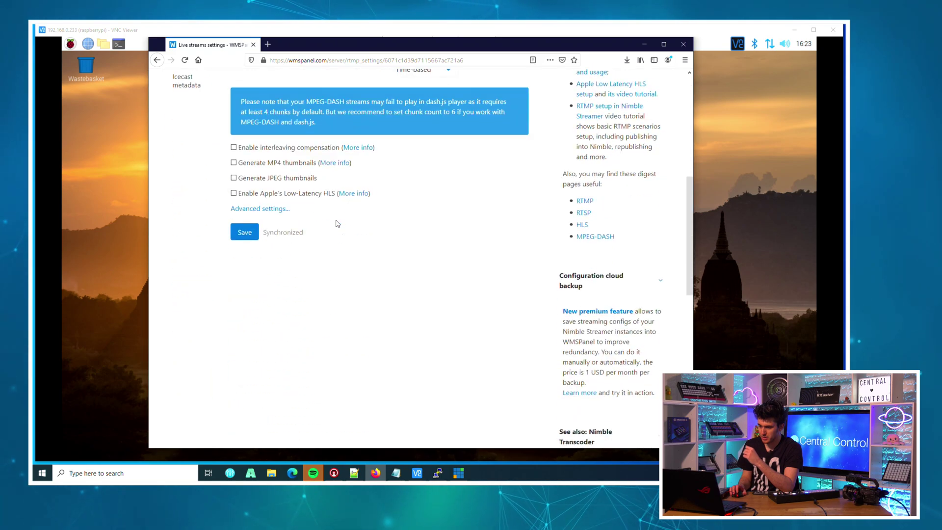
Add an application named SRT on the Applications tab and save it
scroll(295, 274, up, 6)
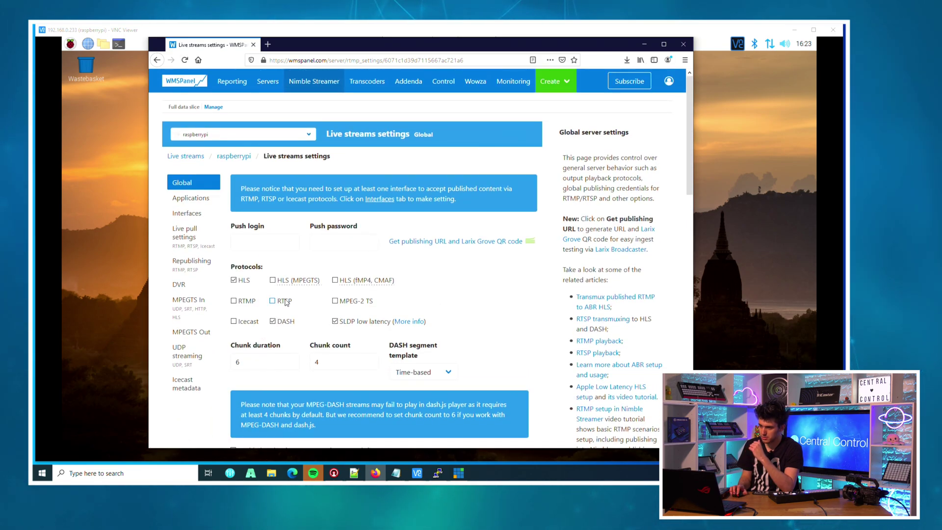
click(190, 198)
click(288, 235)
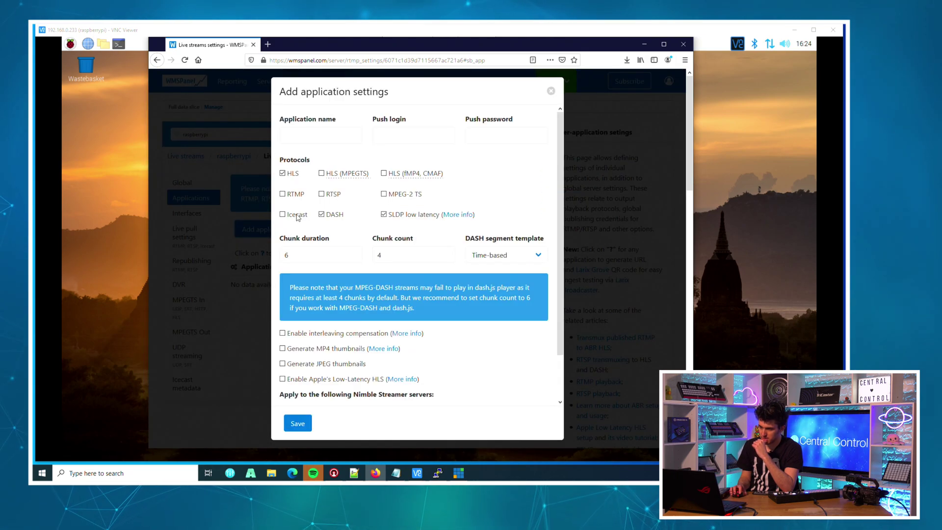
text(SRT)
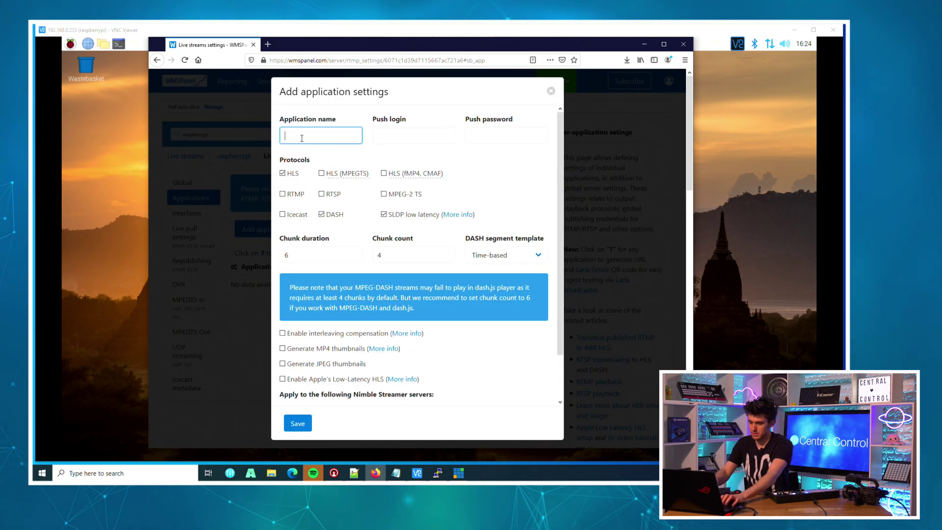
mouse_move(349, 195)
scroll(344, 274, down, 1)
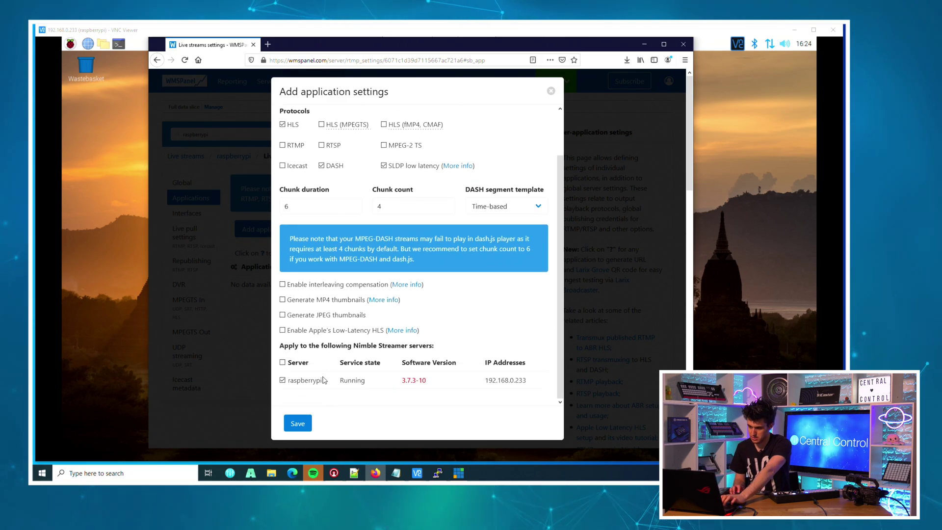
scroll(340, 289, up, 1)
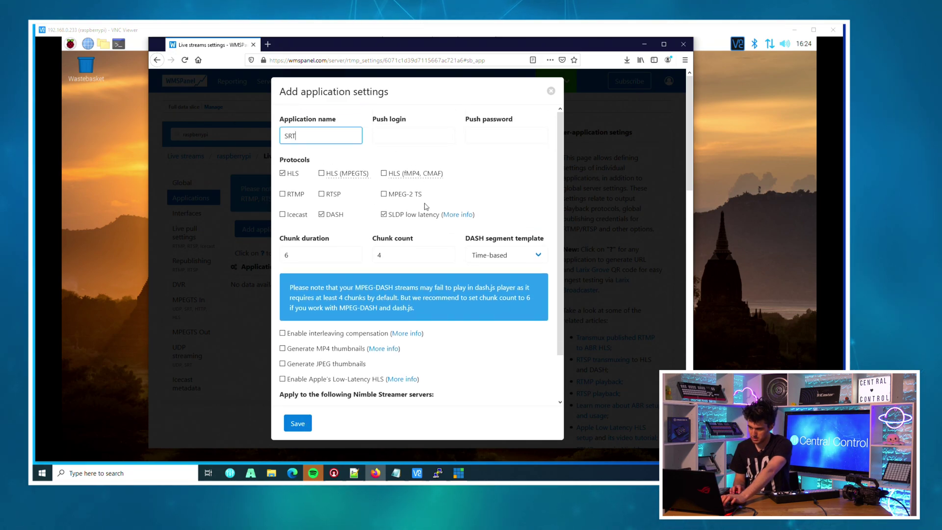
click(300, 423)
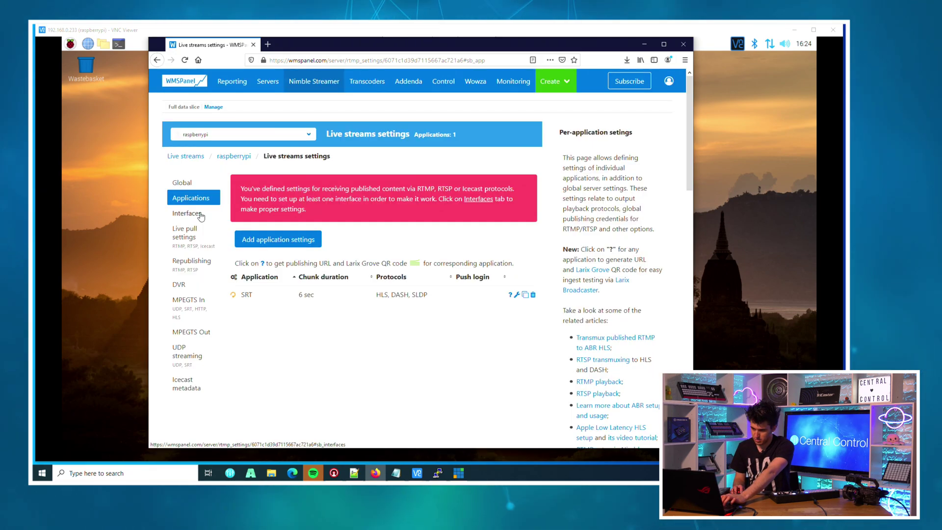
Add and save an RTMP interface on IP 0.0.0.0, port 1935
click(201, 215)
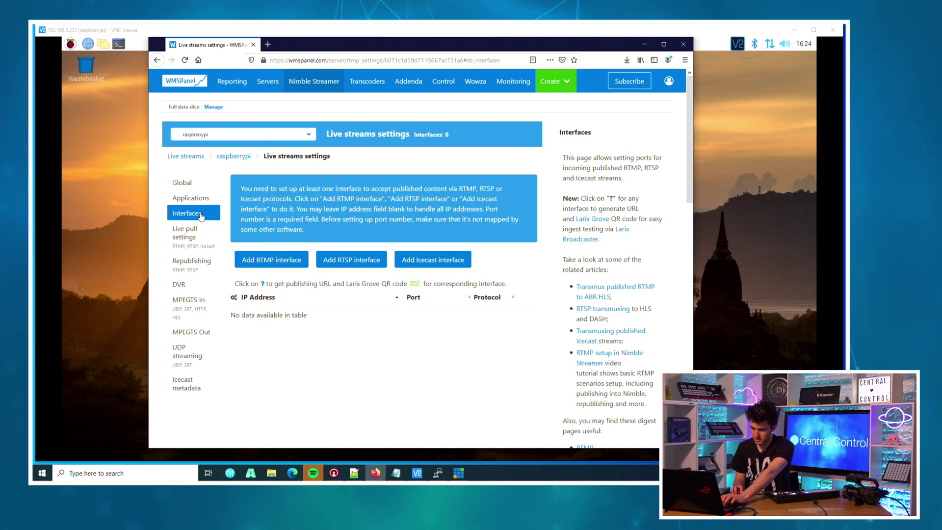
click(264, 260)
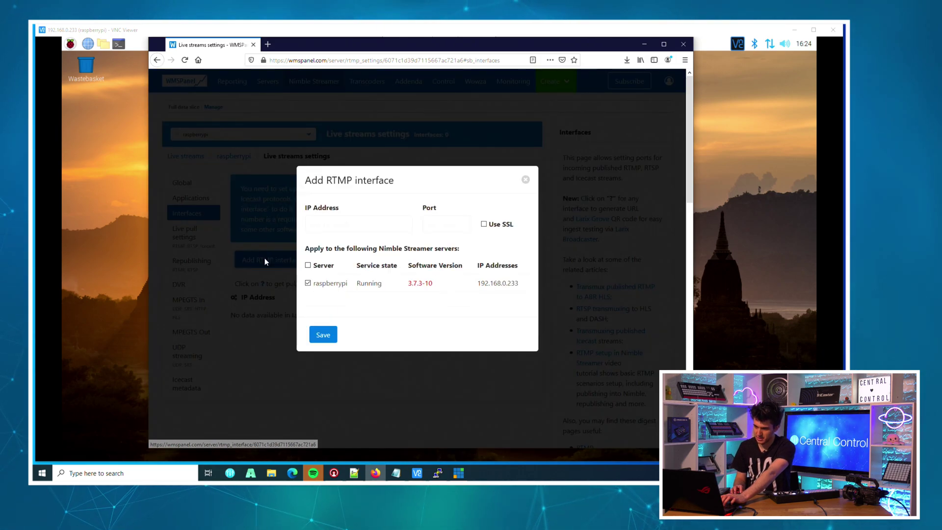
click(343, 225)
click(342, 238)
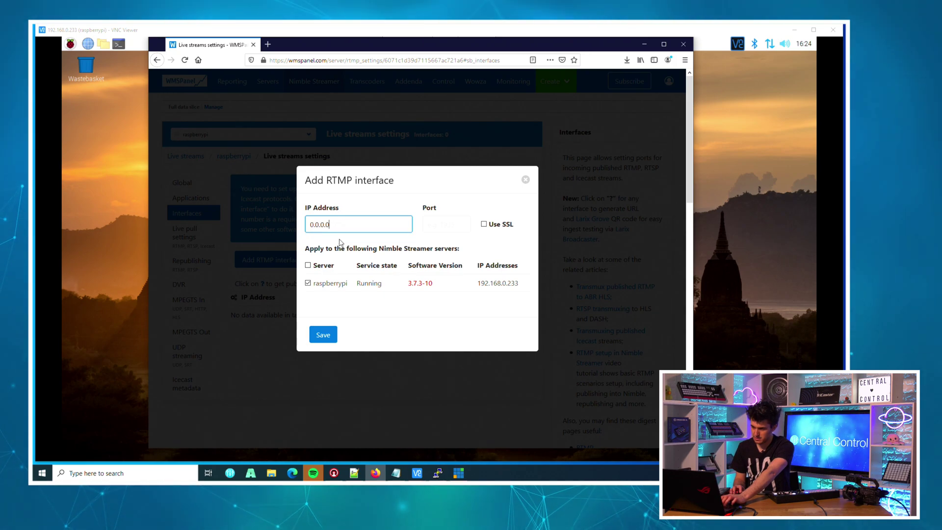
click(457, 225)
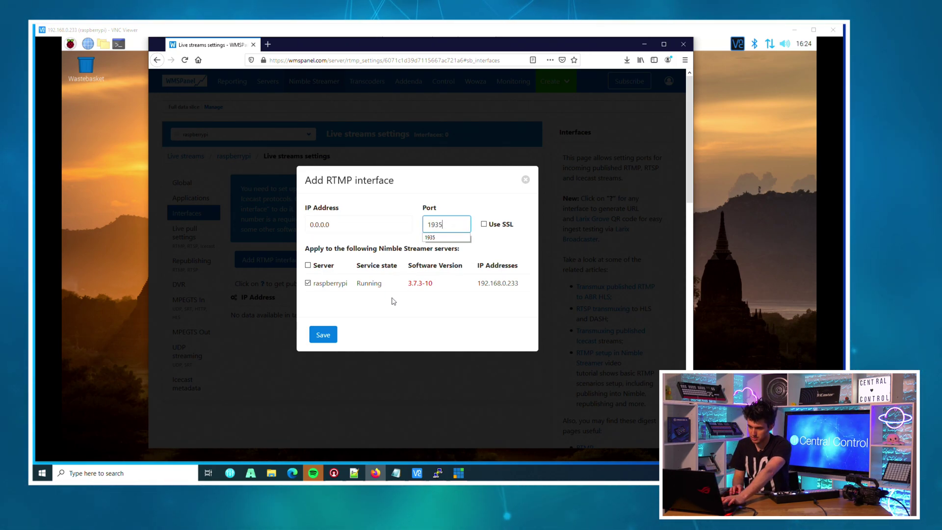
click(317, 332)
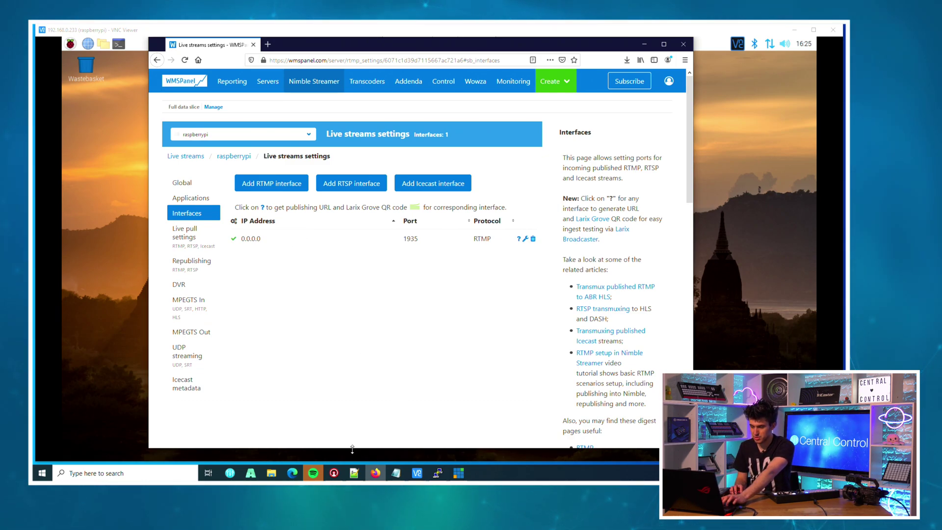
click(334, 472)
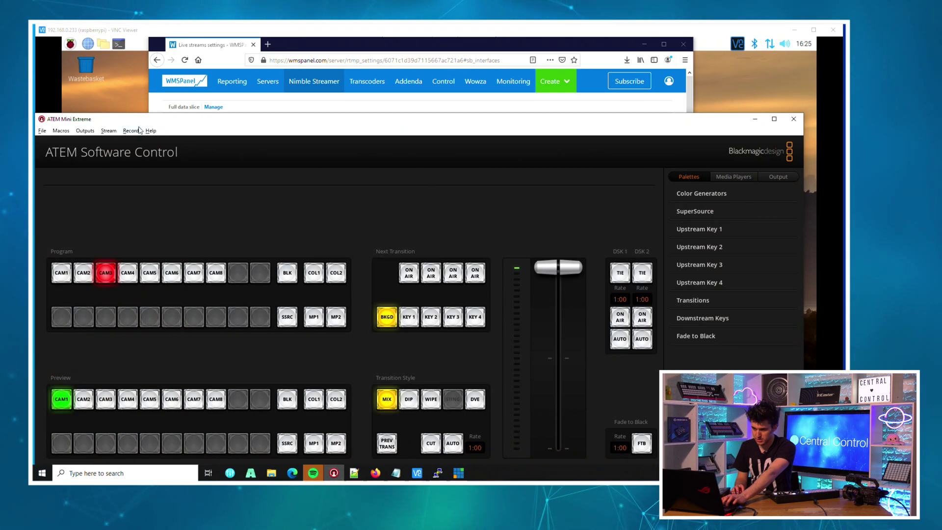
Set ATEM's Output > Live Stream platform to Twitch, then close ATEM Software Control
click(131, 131)
click(131, 131)
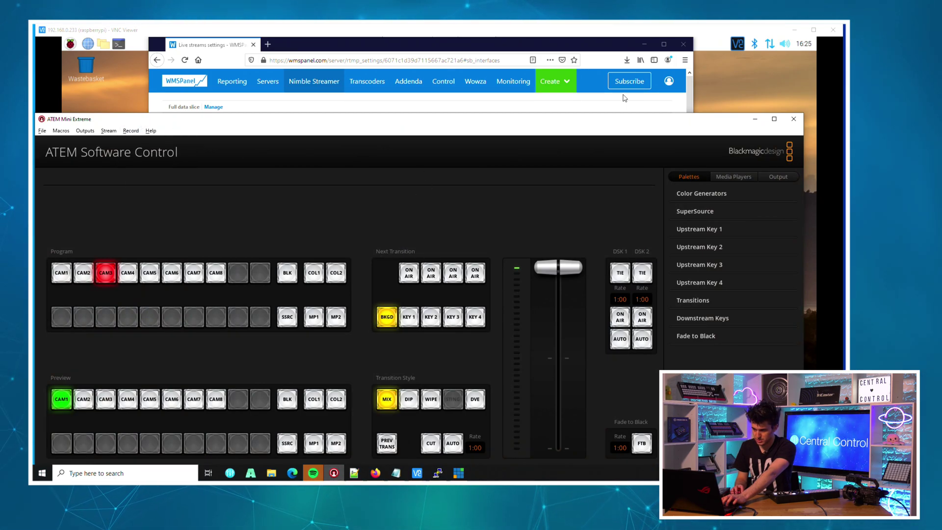
click(763, 175)
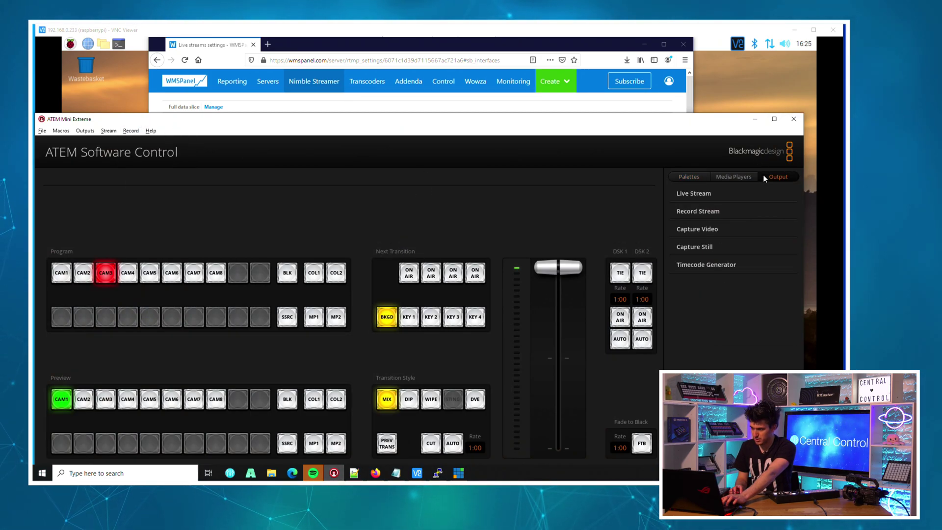
click(695, 192)
click(759, 254)
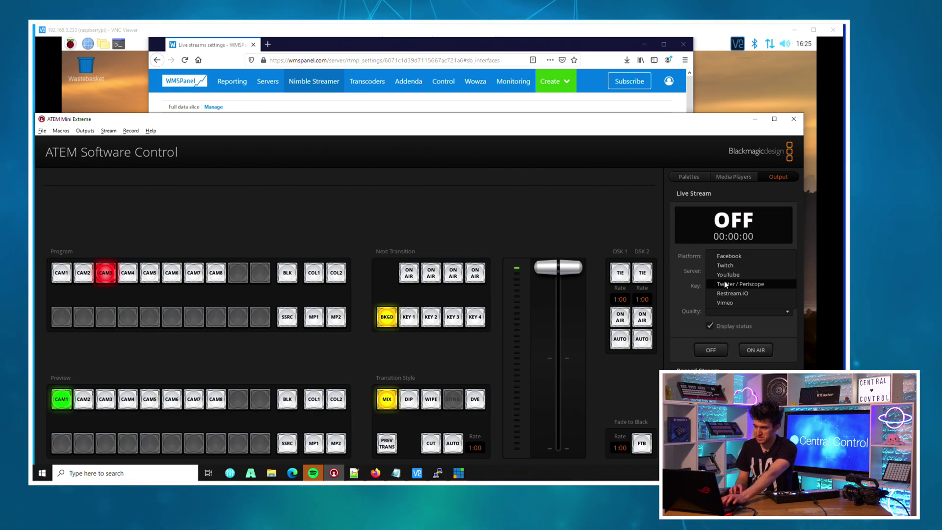
click(724, 265)
click(721, 255)
click(724, 255)
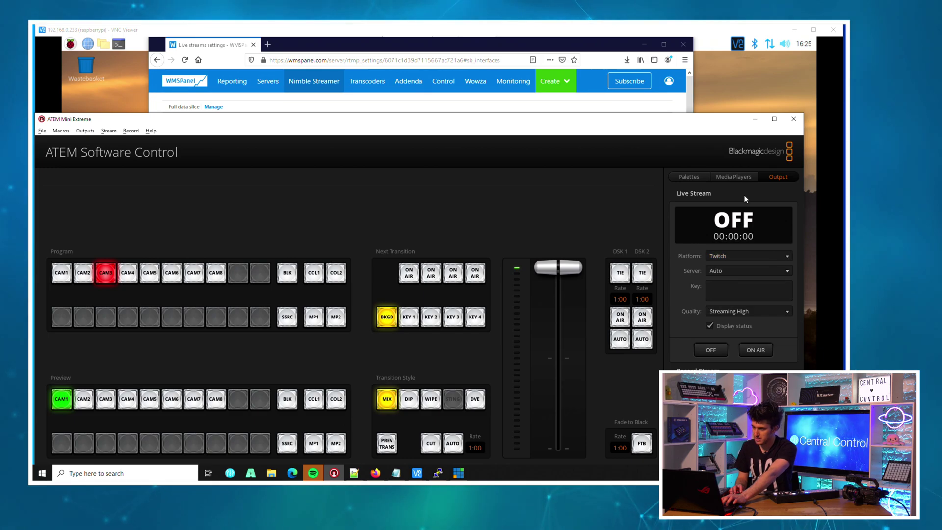
click(791, 119)
Maximize Notepad++ and select the whole Facebook service block in Streaming.xml
click(334, 472)
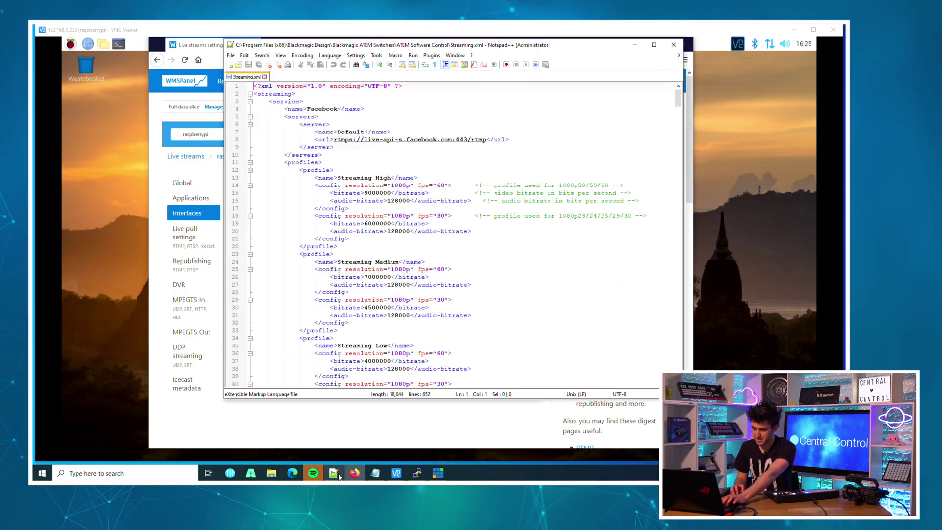
double_click(390, 47)
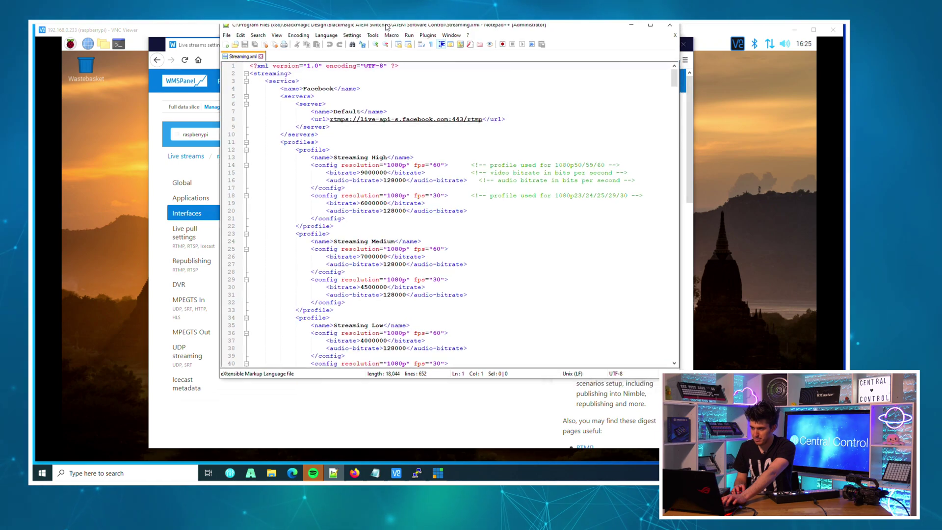
click(168, 212)
click(181, 236)
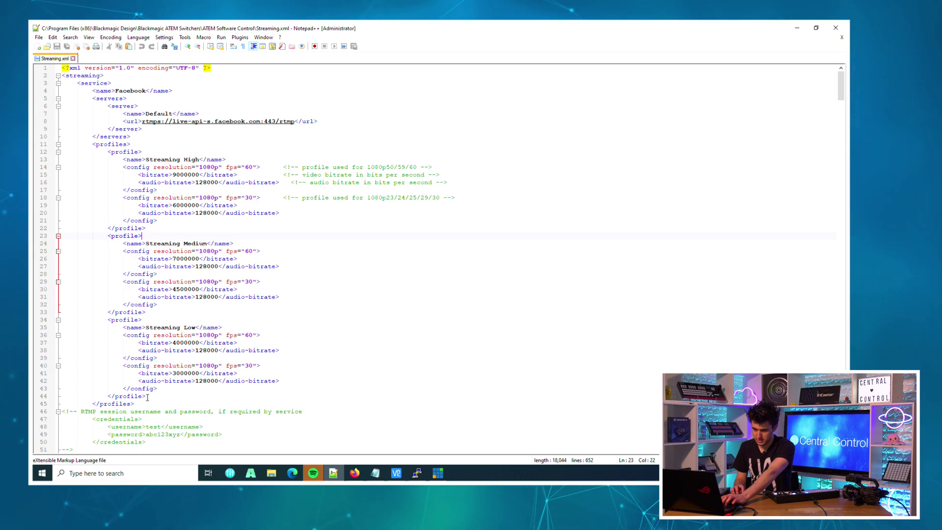
click(143, 400)
scroll(157, 342, down, 4)
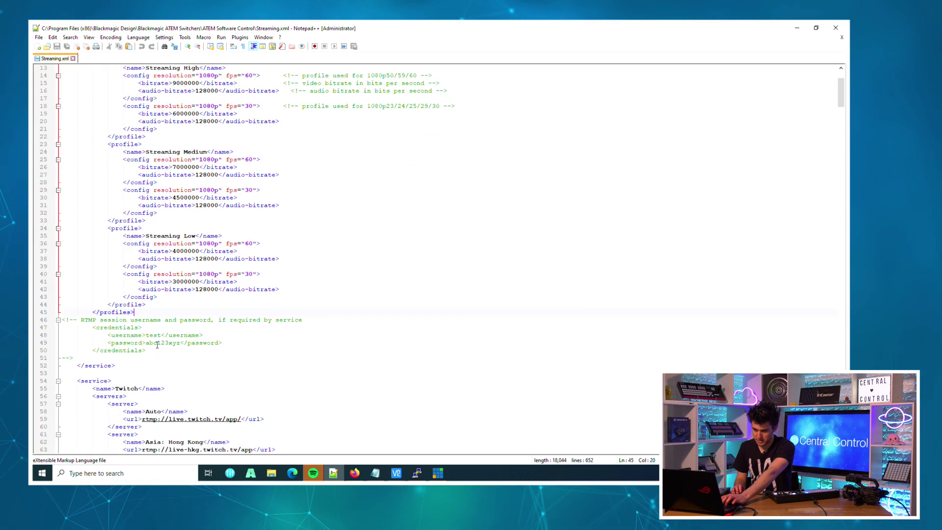
click(118, 363)
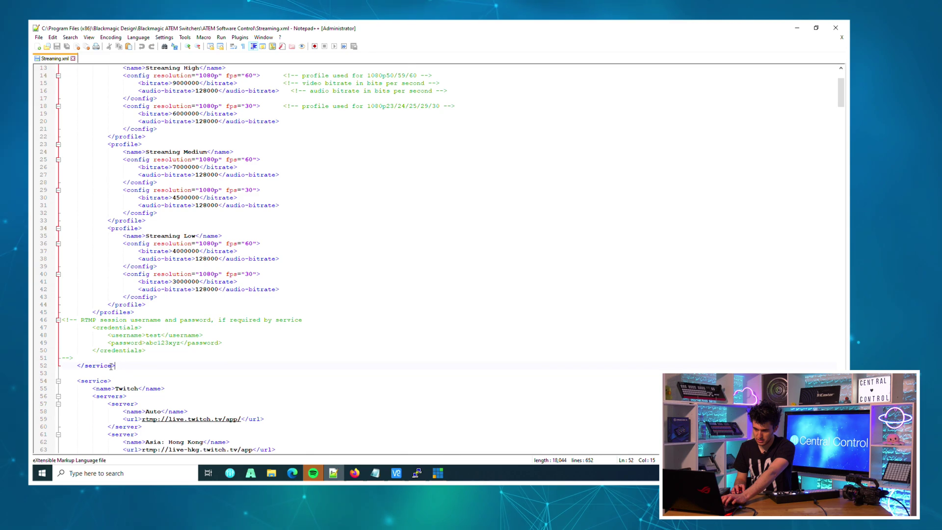
drag(118, 364, 54, 89)
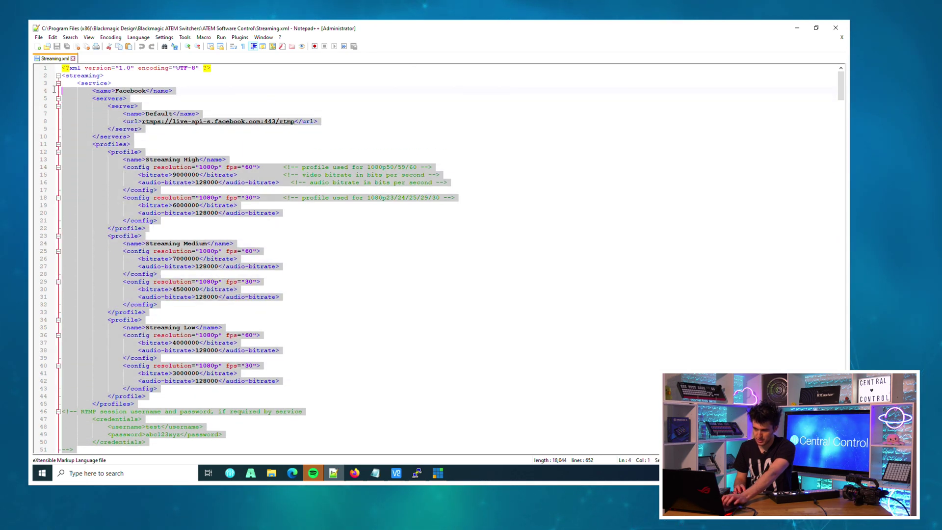
Paste a copy of the Facebook service block on a new line below its closing tag
scroll(147, 314, down, 6)
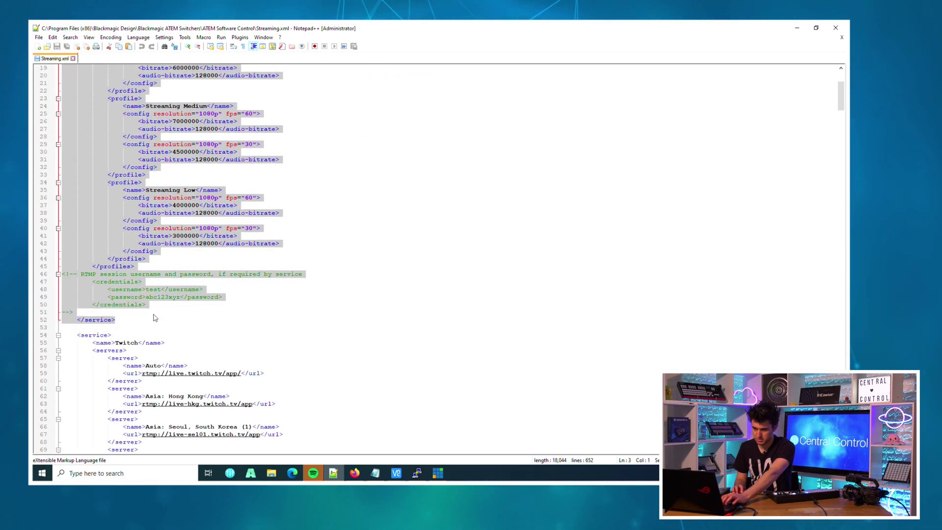
click(142, 319)
key(Return)
key(Return)
key(ctrl+v)
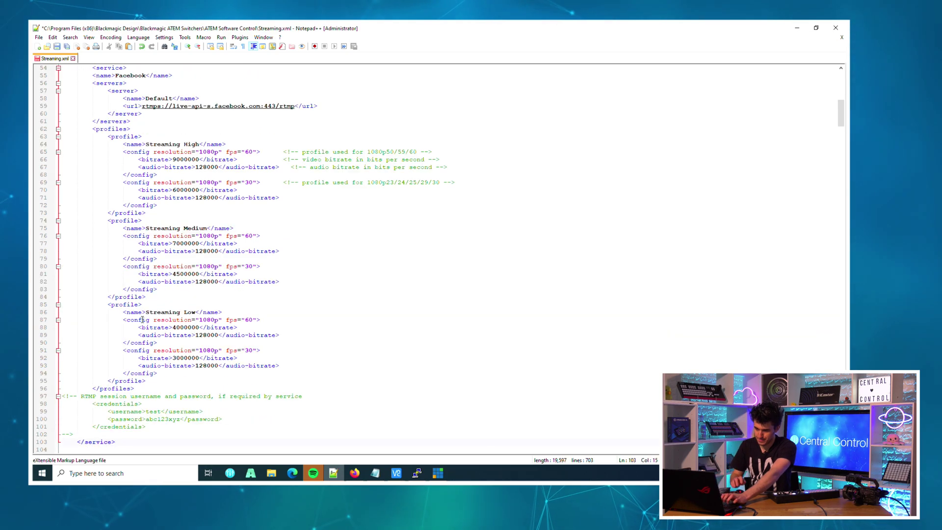
scroll(149, 324, up, 3)
scroll(273, 274, up, 5)
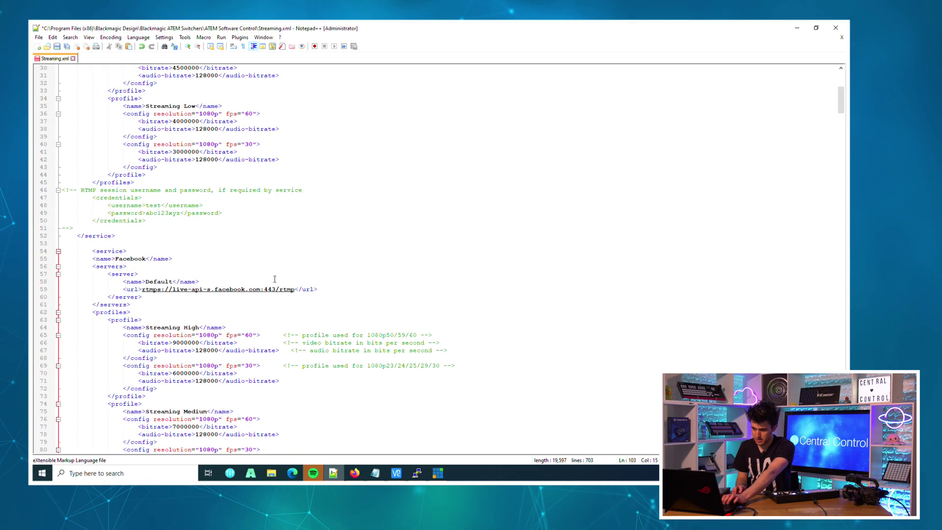
ctrl+scroll(272, 316, up, 2)
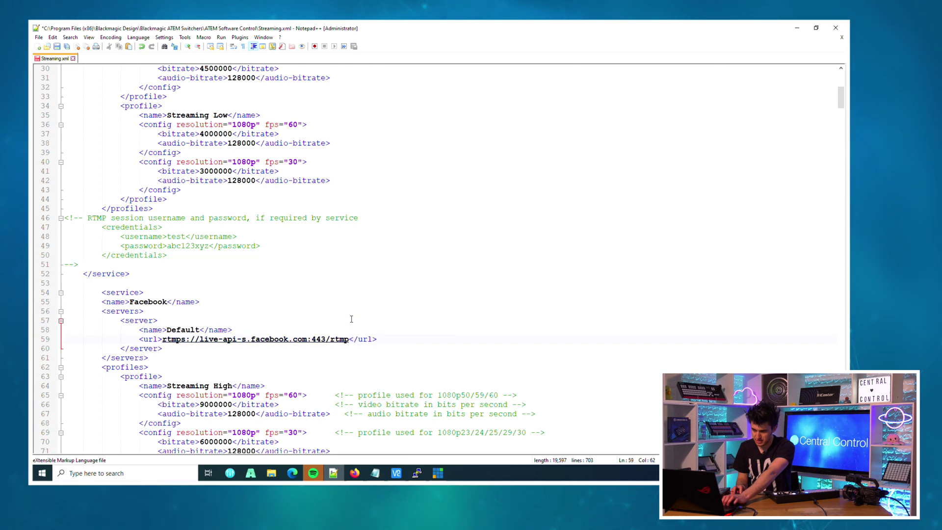
In WMSPanel's Interfaces settings, show the publishing URL details for the RTMP interface
key(alt+Tab)
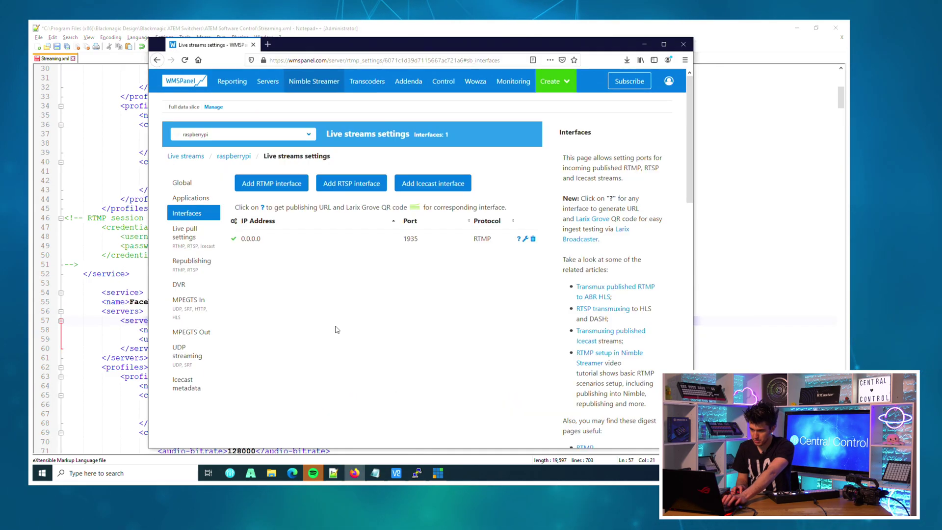
click(190, 197)
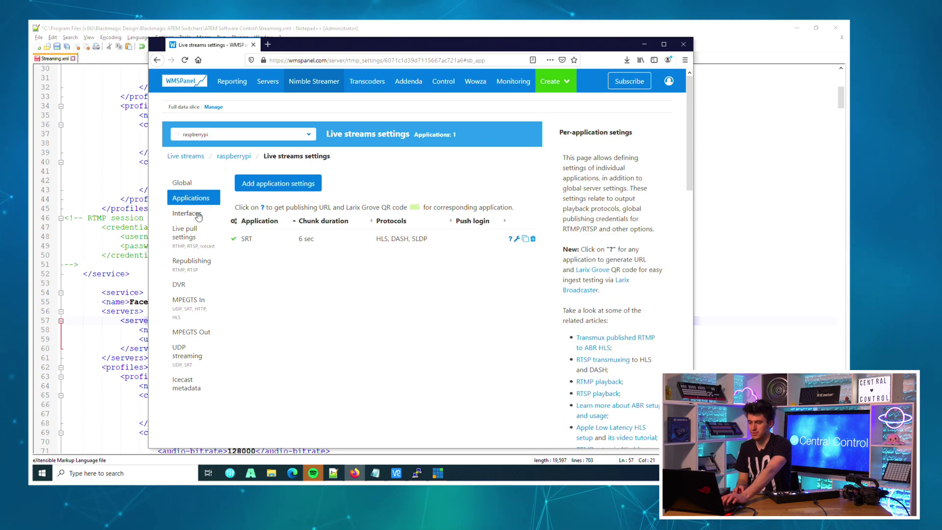
click(197, 215)
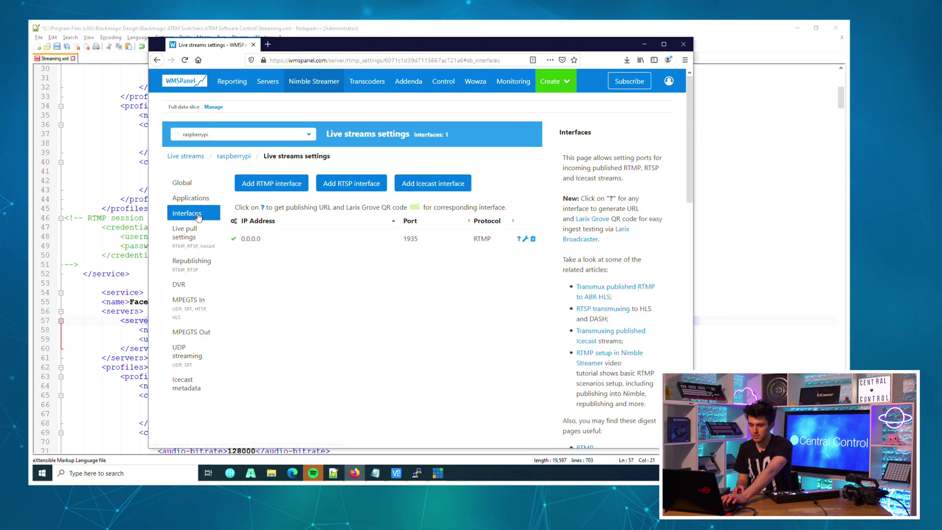
click(518, 238)
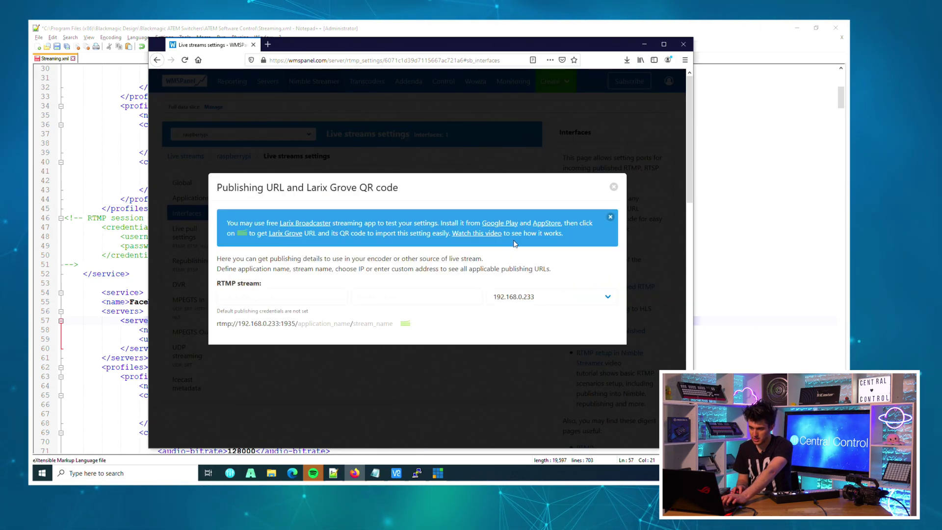
Enter application SRT and stream Live, then copy rtmp://192.168.0.233:1935/SRT/Live and return to Notepad++
click(312, 297)
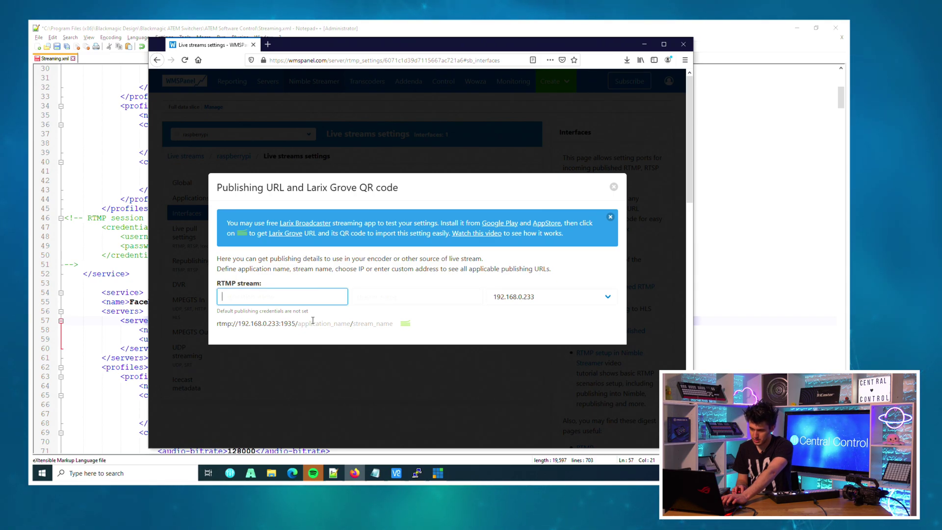
text(SRT)
key(Tab)
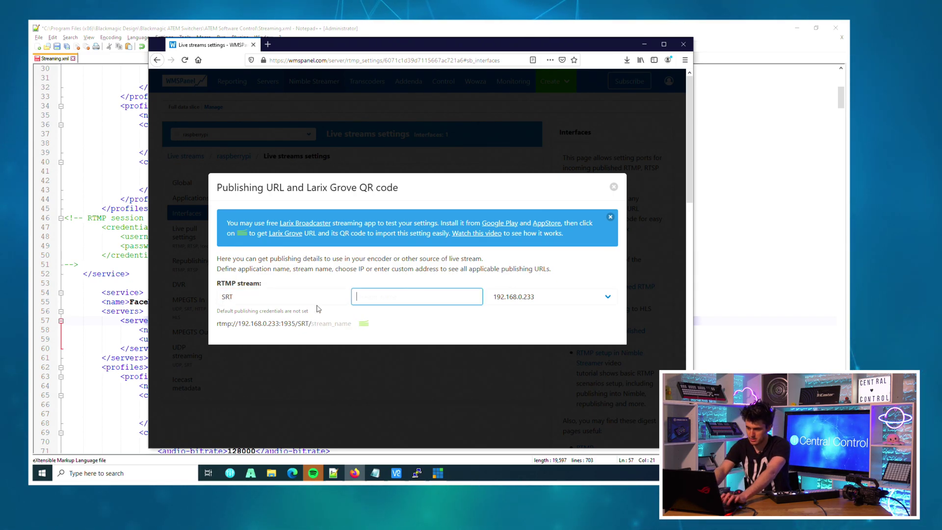
text(Live)
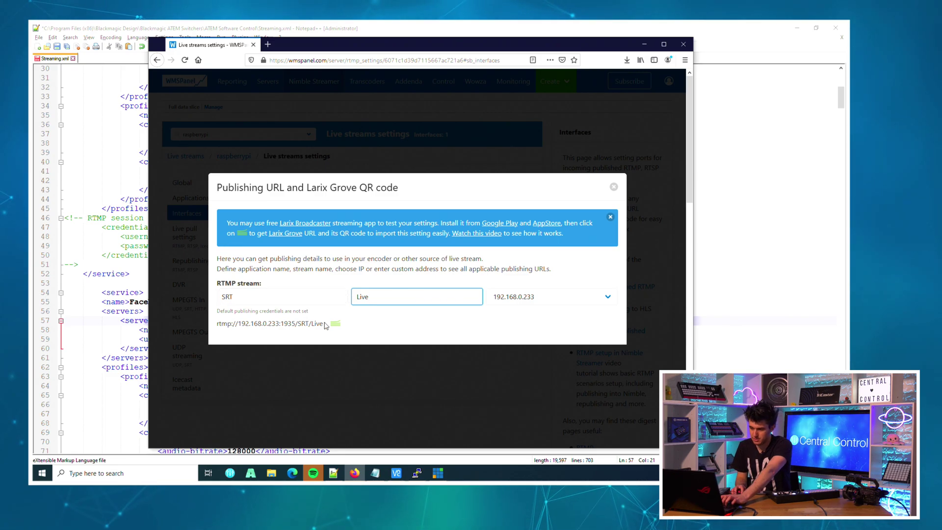
drag(312, 324, 214, 332)
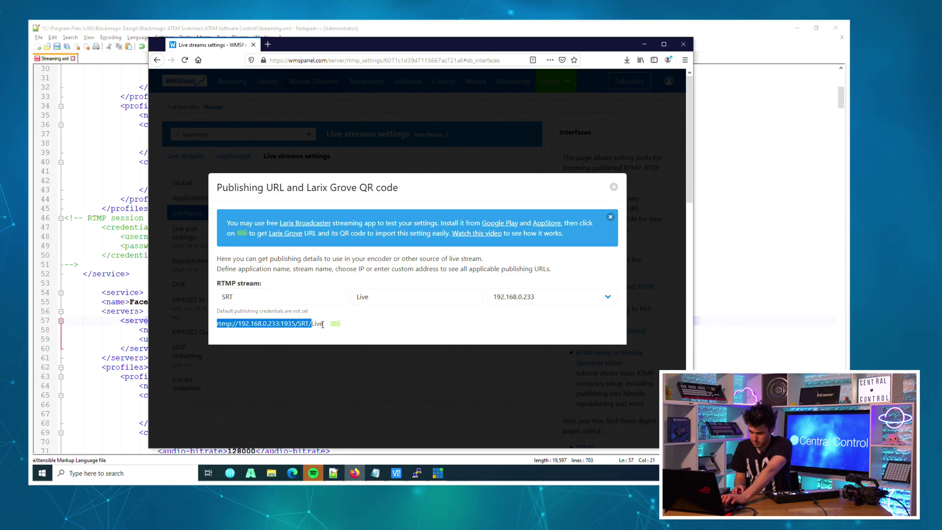
drag(322, 324, 216, 324)
key(ctrl+c)
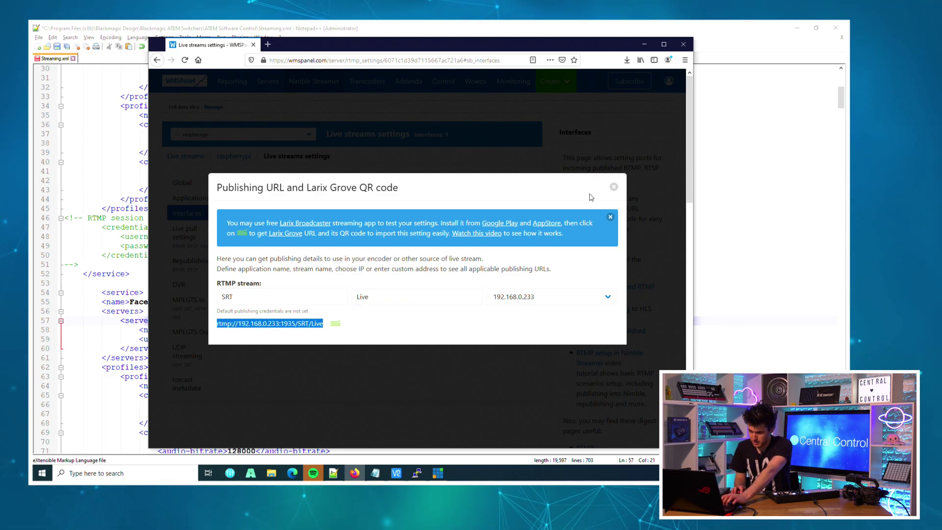
click(615, 187)
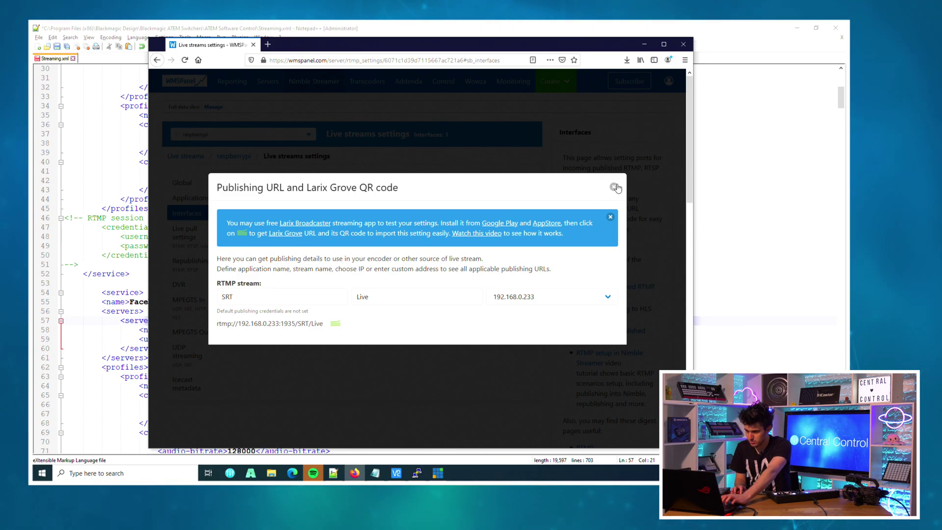
click(701, 231)
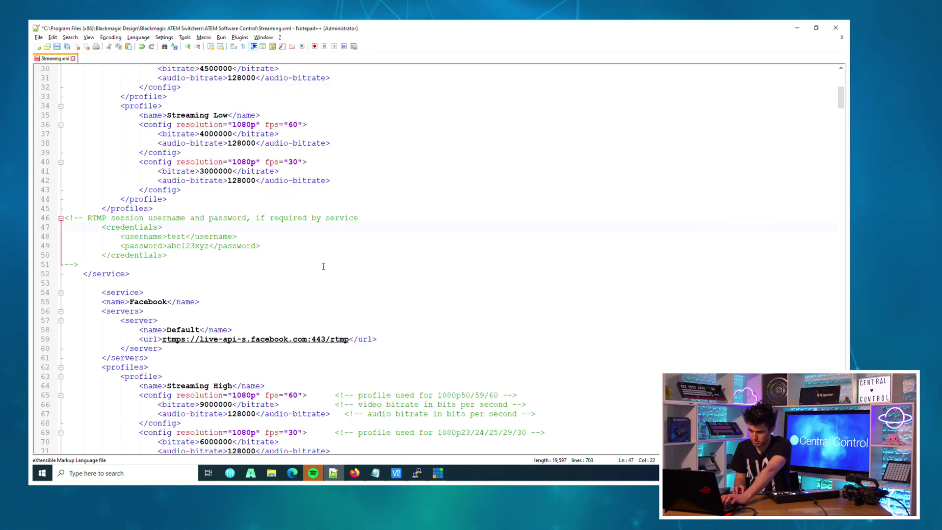
Replace the duplicated block's Facebook URL with rtmp://192.168.0.233:1935/SRT/Live and save Streaming.xml
scroll(235, 179, up, 5)
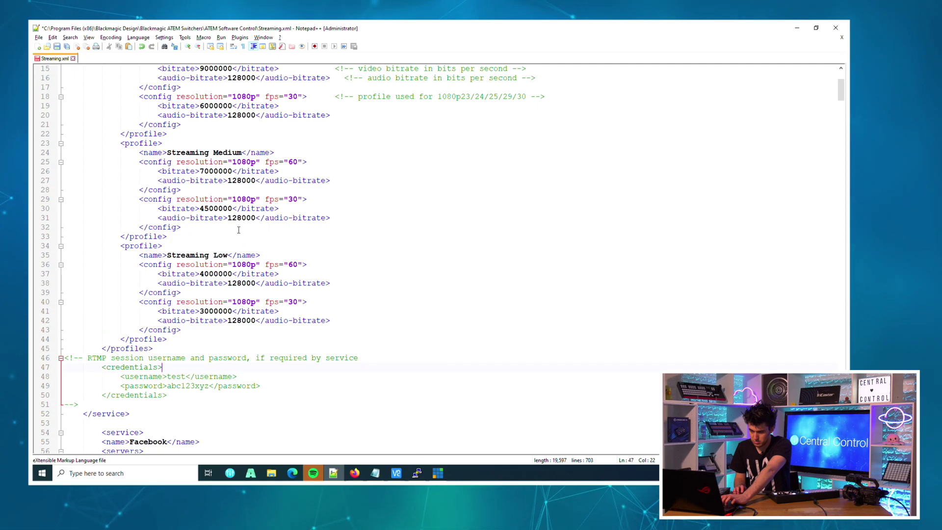
scroll(238, 232, up, 5)
scroll(281, 296, down, 9)
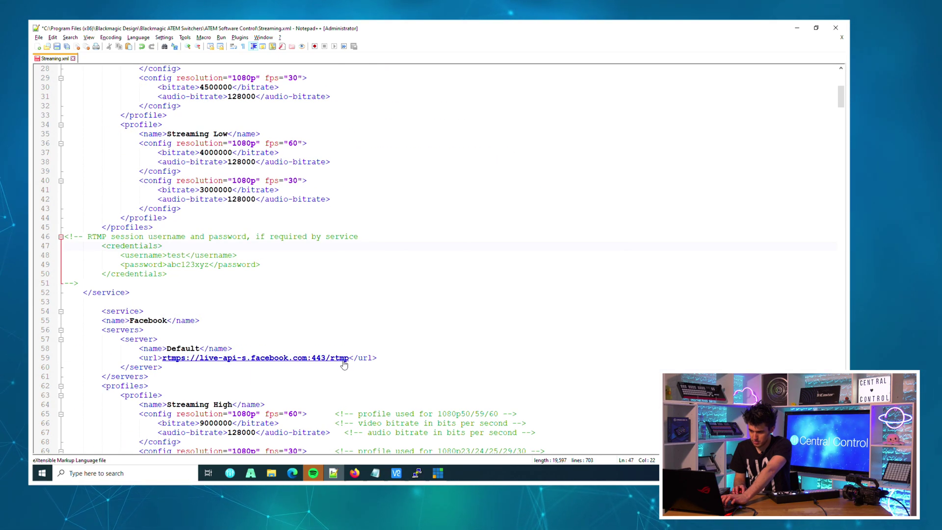
drag(349, 358, 164, 360)
key(ctrl+v)
key(ctrl+s)
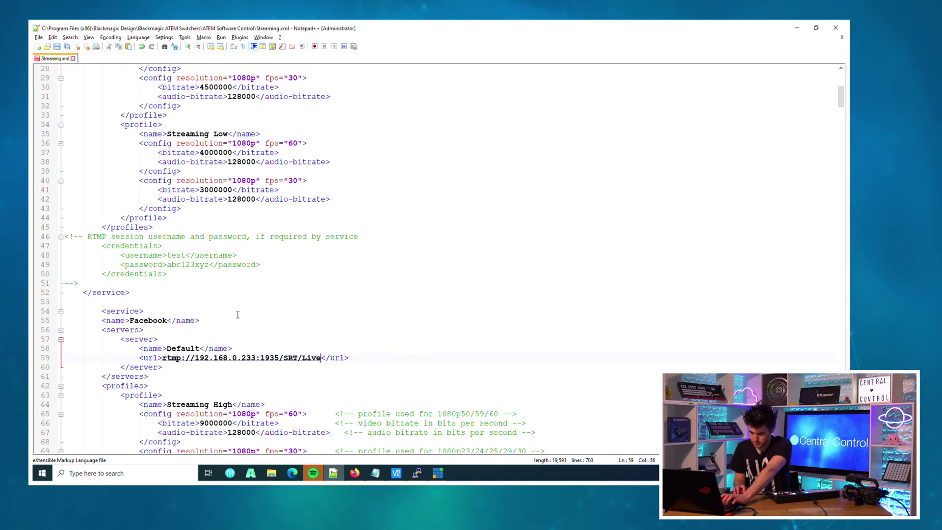
Rename the duplicated service to Nimble and close Notepad++
text(Nimble)
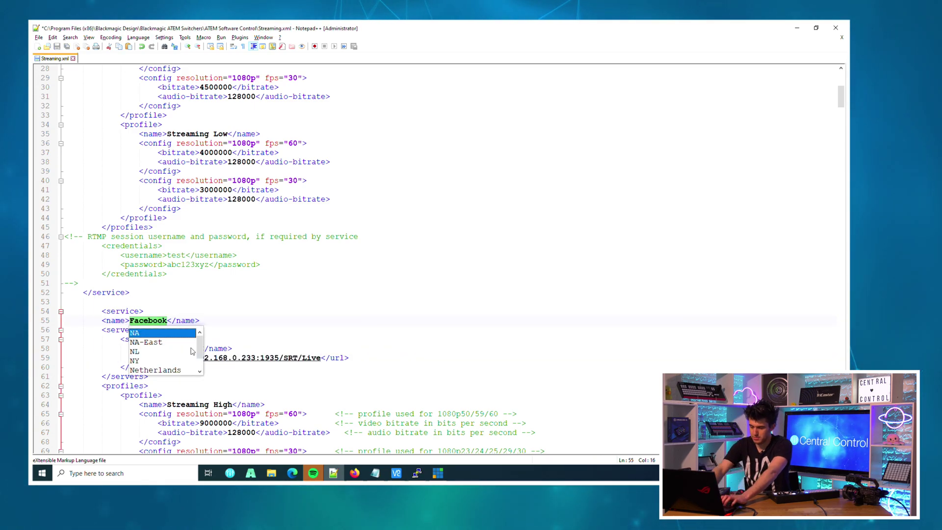
scroll(303, 328, down, 1)
scroll(303, 329, down, 11)
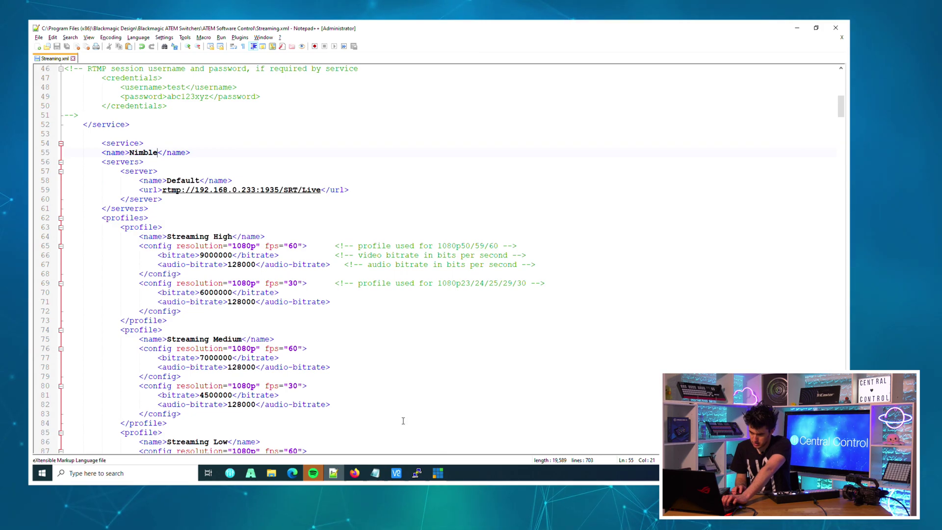
scroll(266, 347, up, 2)
scroll(267, 348, up, 1)
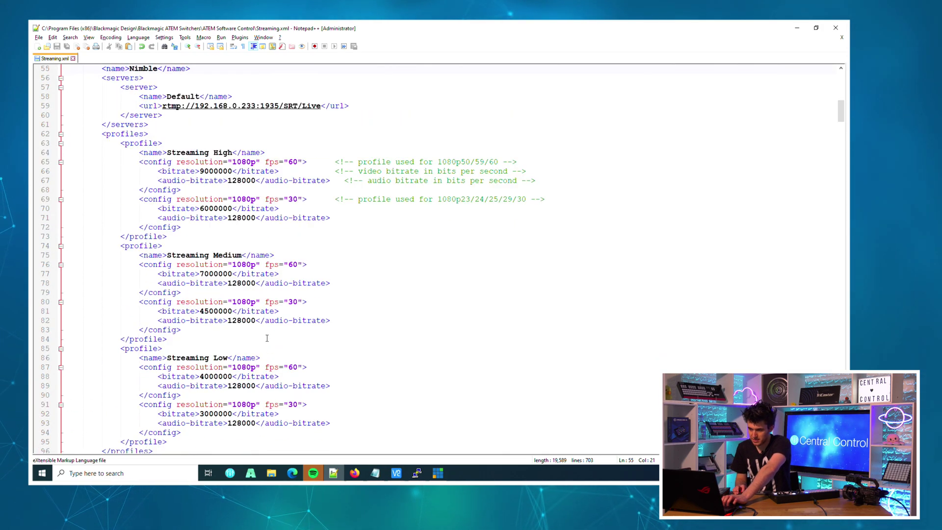
click(251, 265)
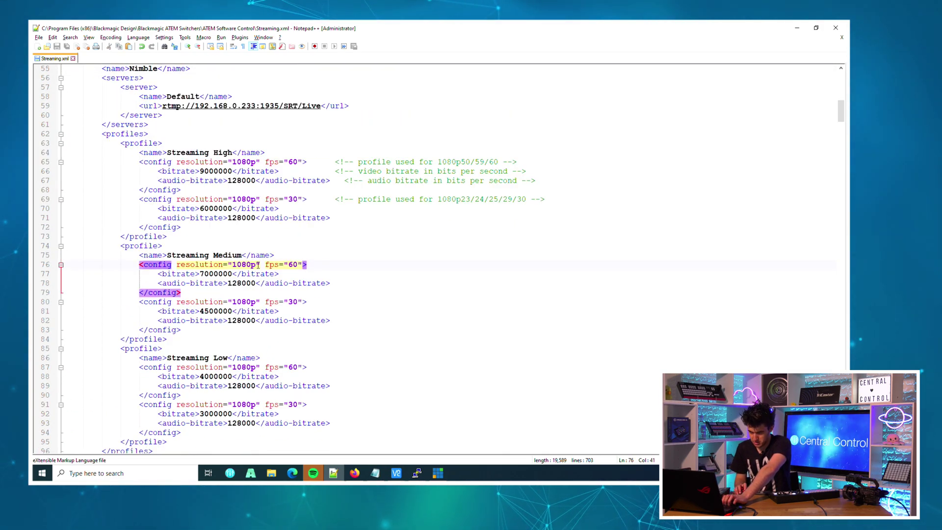
key(alt+F4)
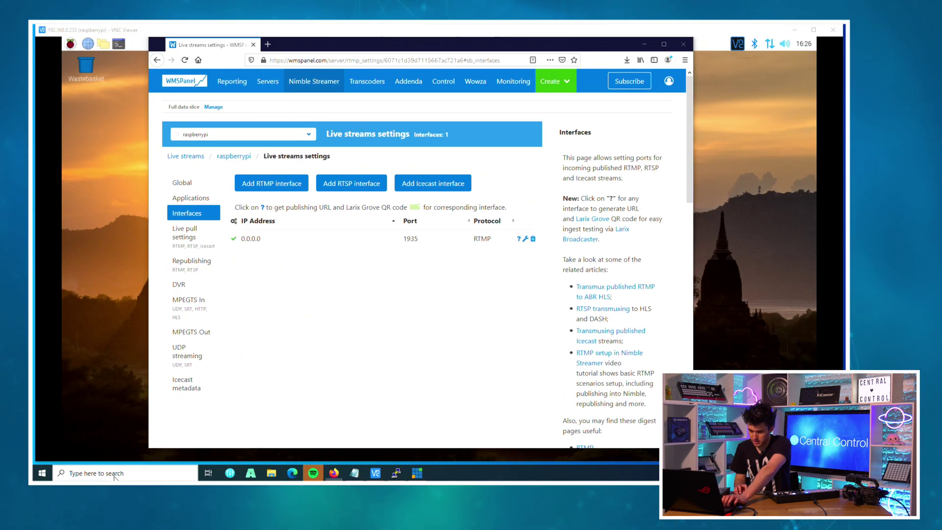
Relaunch ATEM Software Control, choose the Nimble streaming platform, and go on air
click(112, 474)
text(atem)
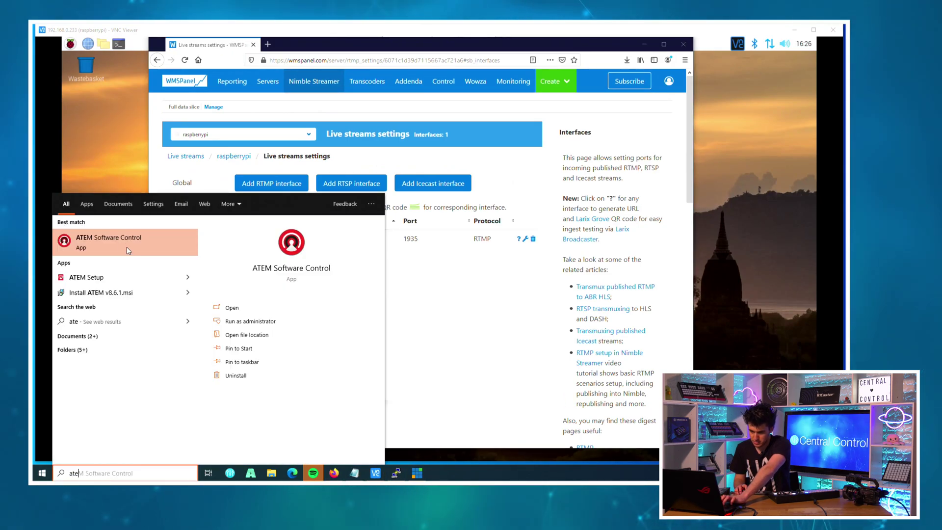
click(124, 240)
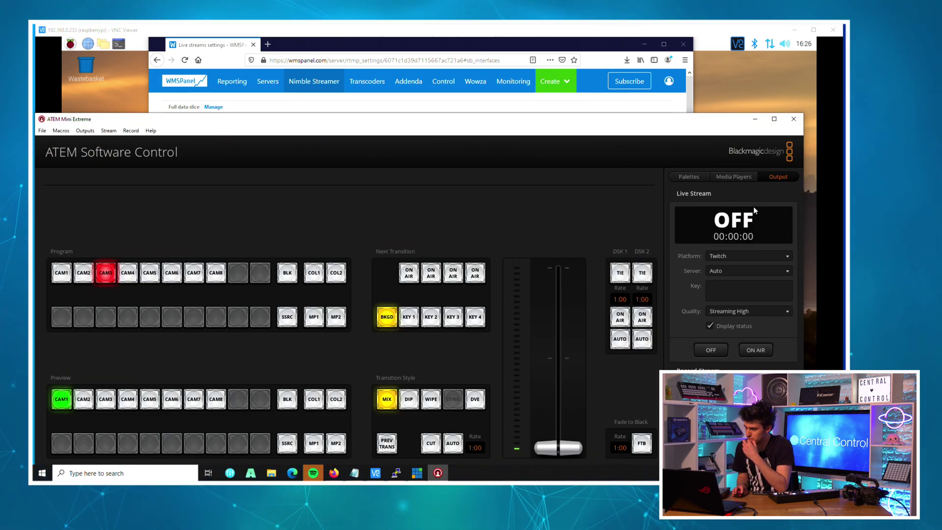
click(745, 255)
click(744, 247)
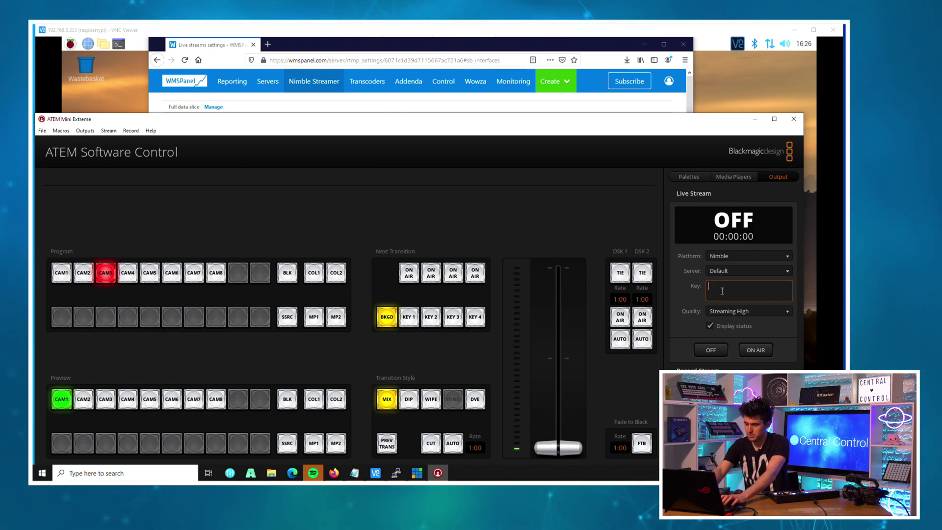
click(754, 349)
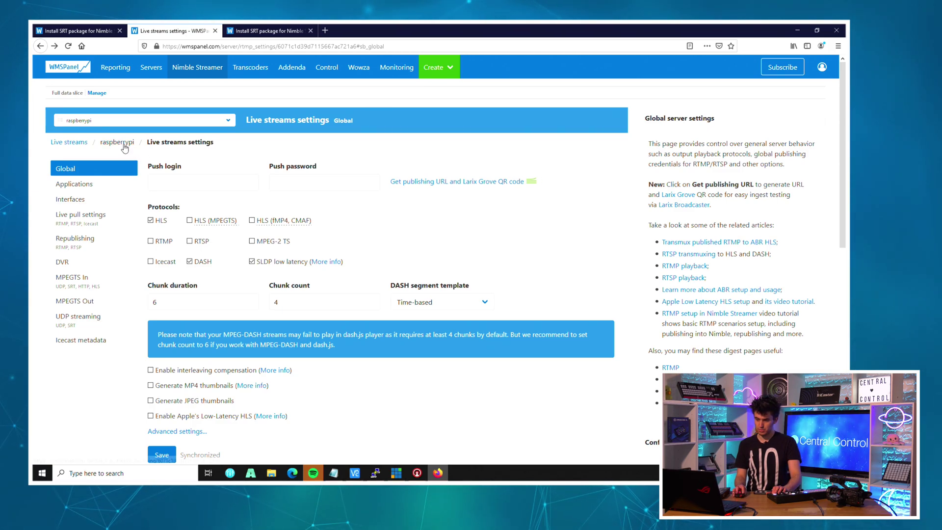
Go from the raspberrypi server overview to its UDP streaming output settings
click(119, 144)
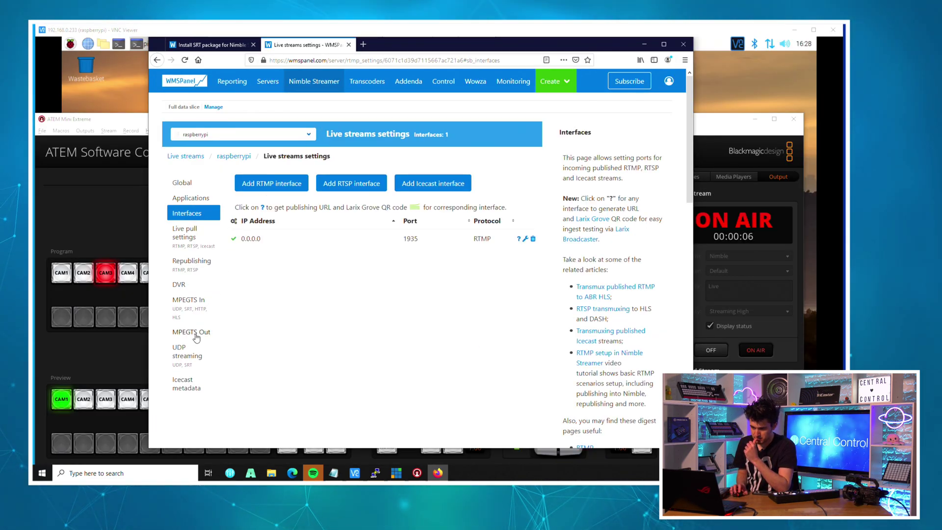
click(191, 356)
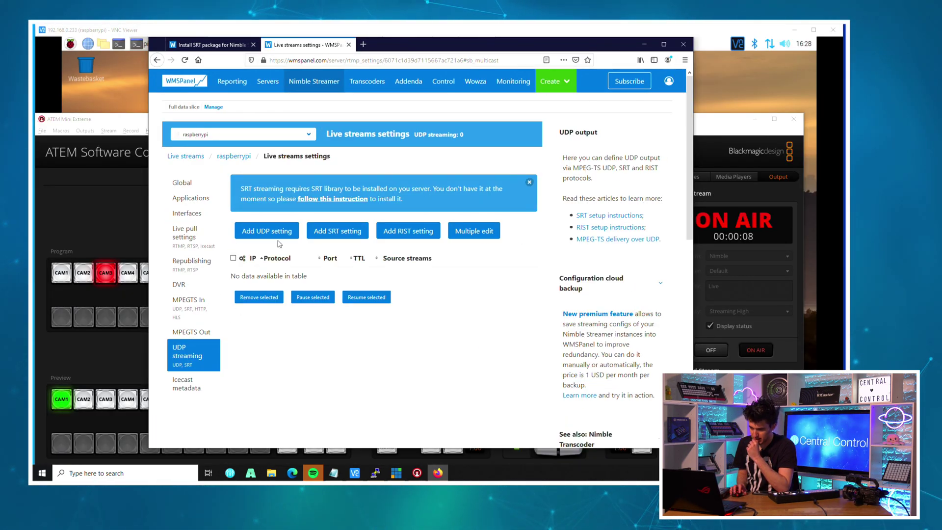
Add a new SRT output setting in Listen mode
click(320, 235)
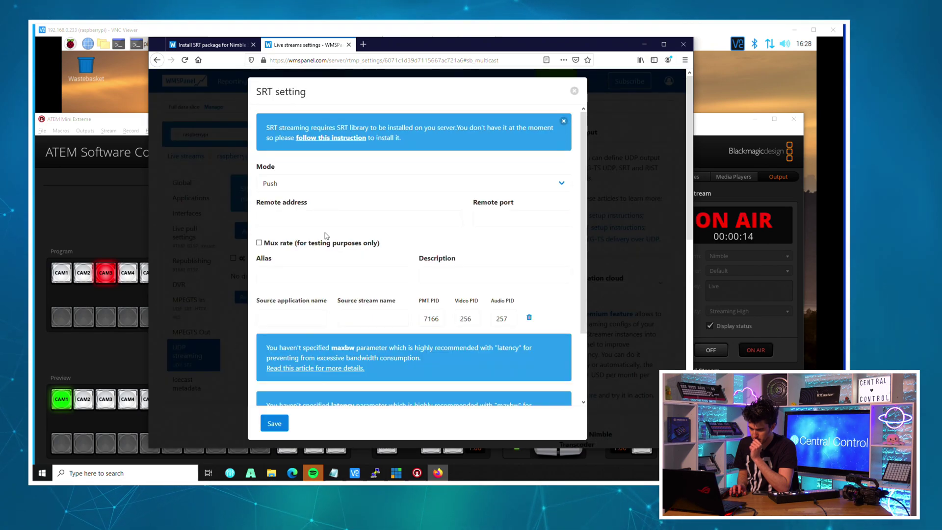
click(324, 217)
click(344, 185)
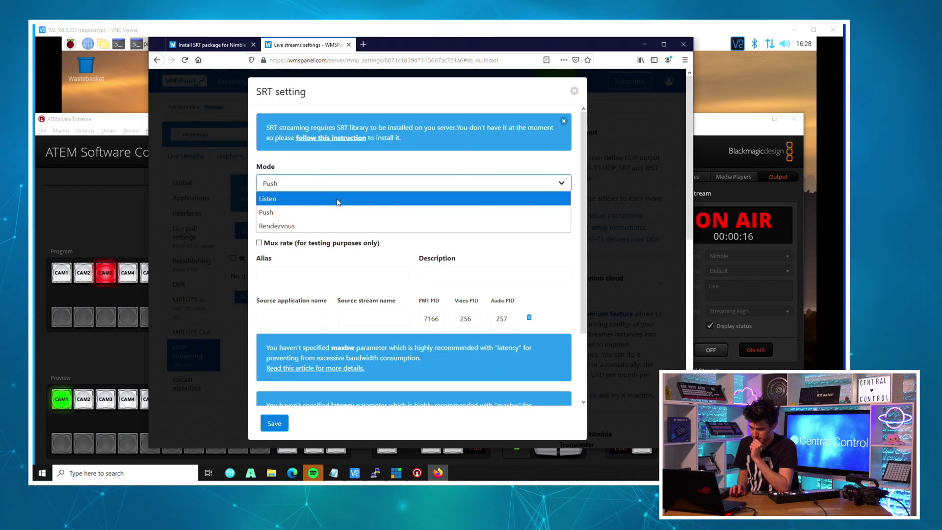
click(337, 201)
Fill in alias SRT and choose SRT/Live/Live as the source stream
click(301, 273)
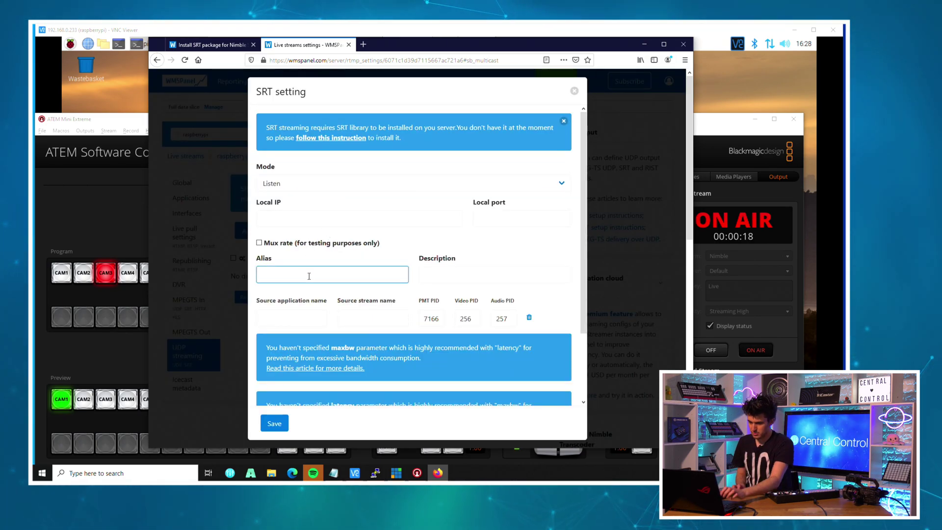
click(299, 316)
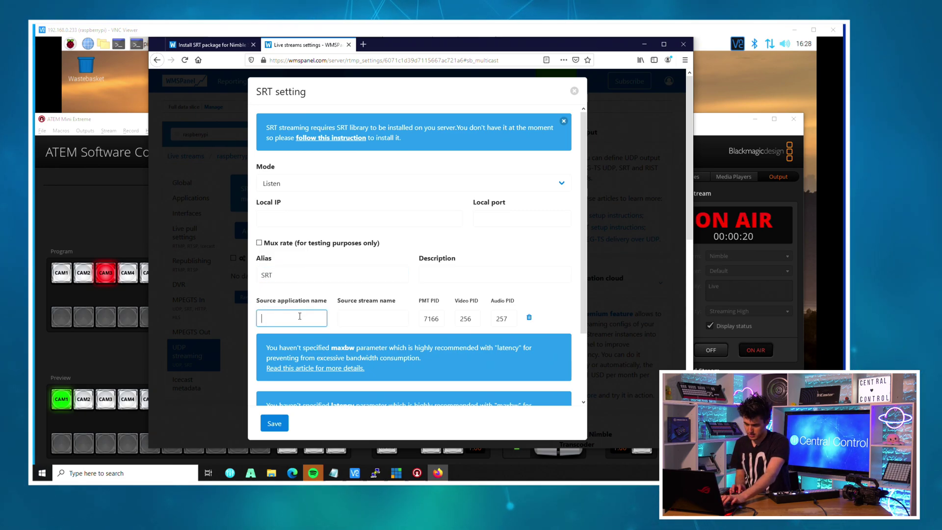
scroll(307, 317, down, 3)
scroll(306, 314, up, 3)
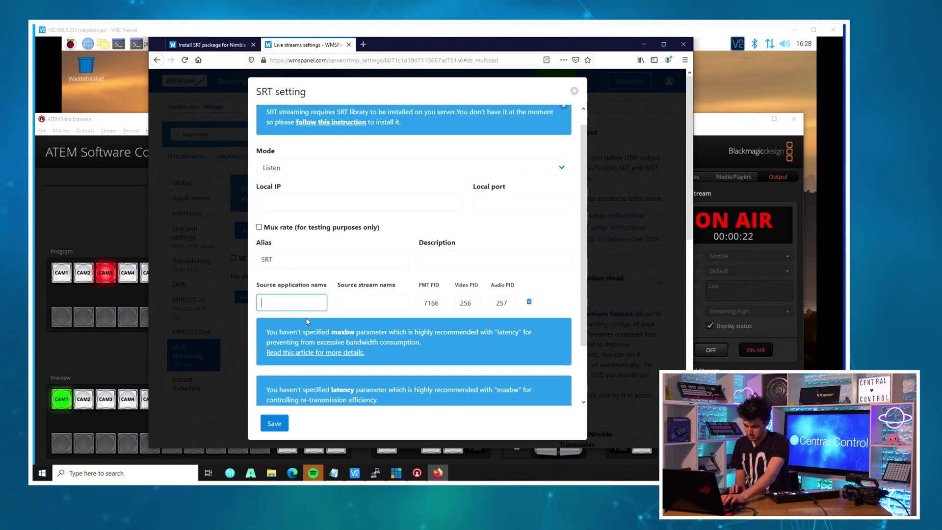
text(f)
key(BackSpace)
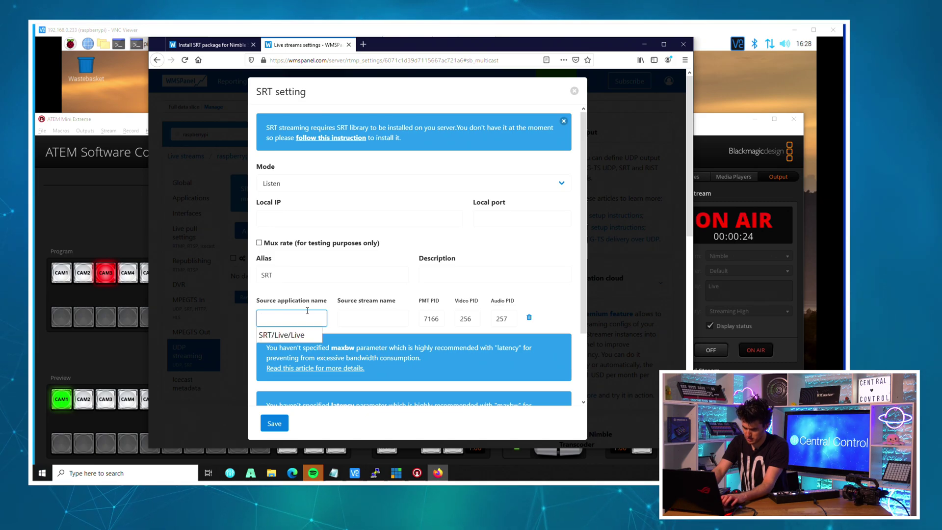
click(281, 334)
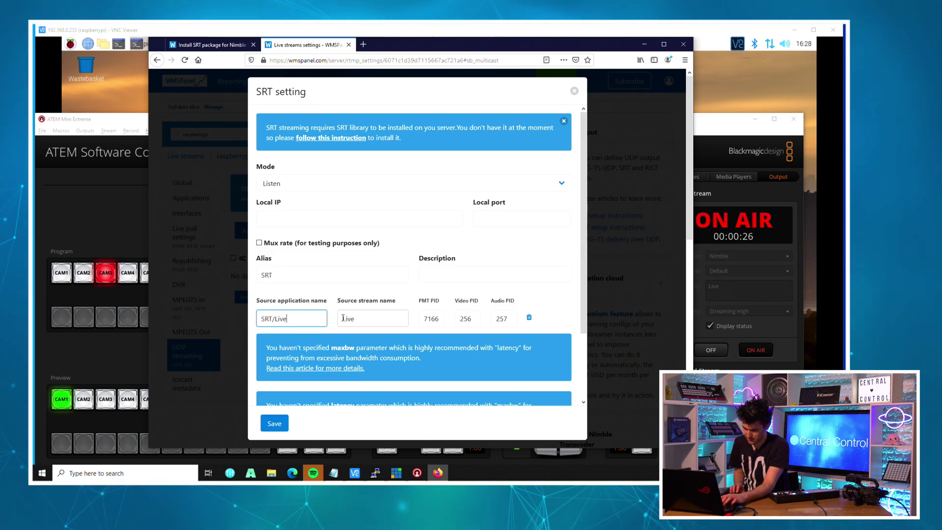
scroll(374, 307, down, 2)
scroll(374, 307, up, 2)
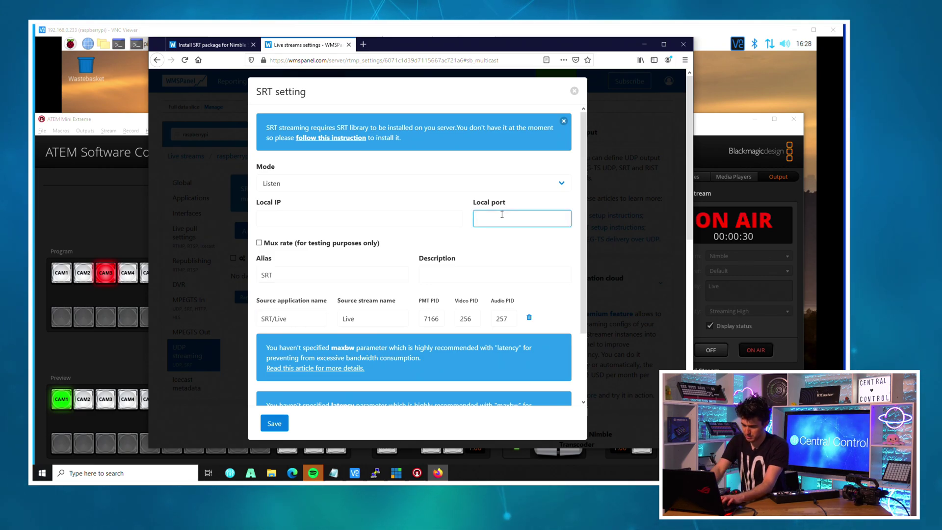
scroll(325, 353, down, 2)
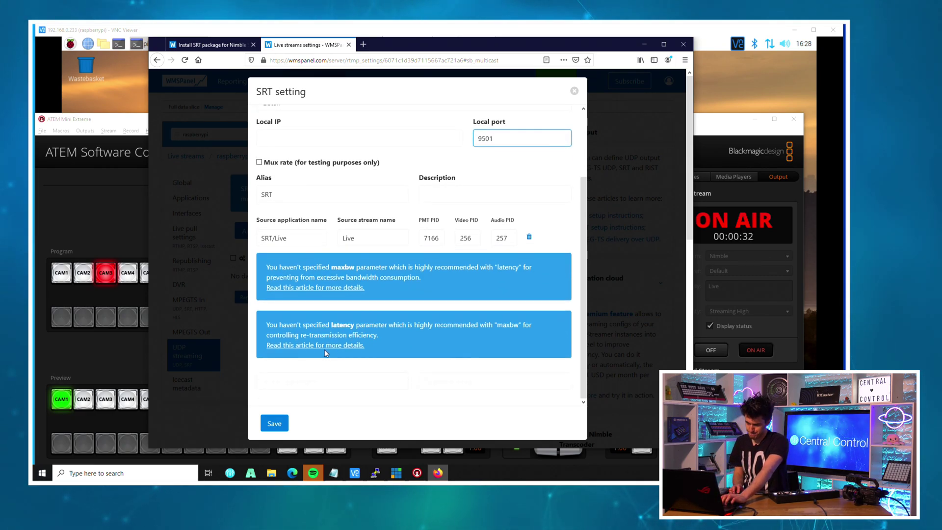
Set local IP 0.0.0.0 and save the SRT Listen output on port 9501
click(278, 426)
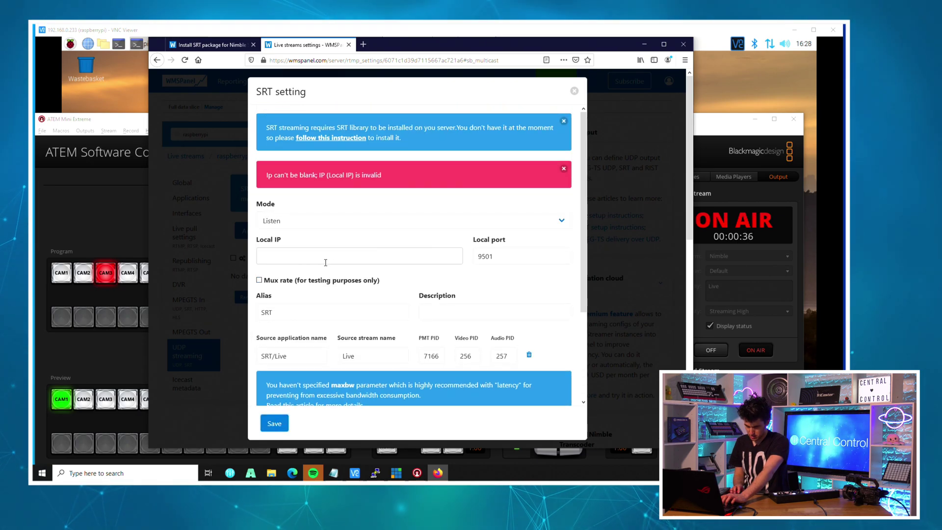
click(310, 256)
click(292, 272)
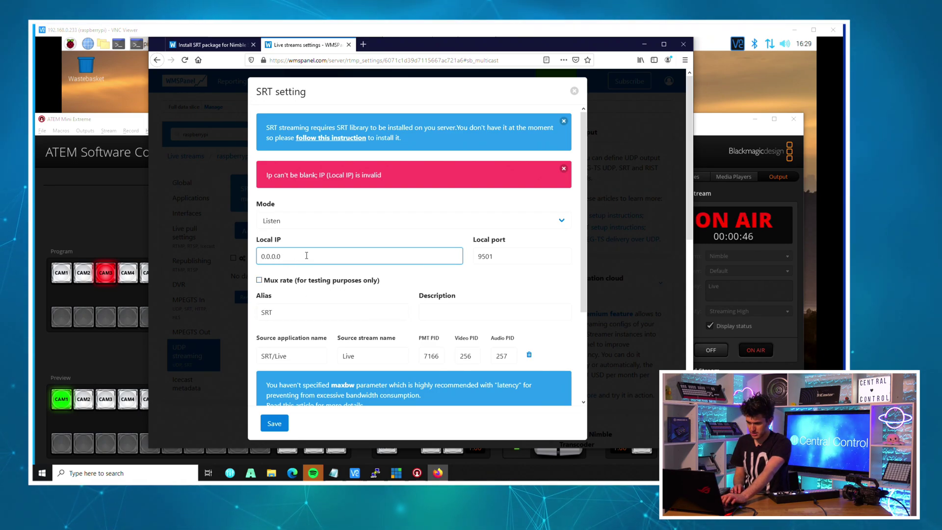
scroll(294, 260, down, 3)
click(274, 423)
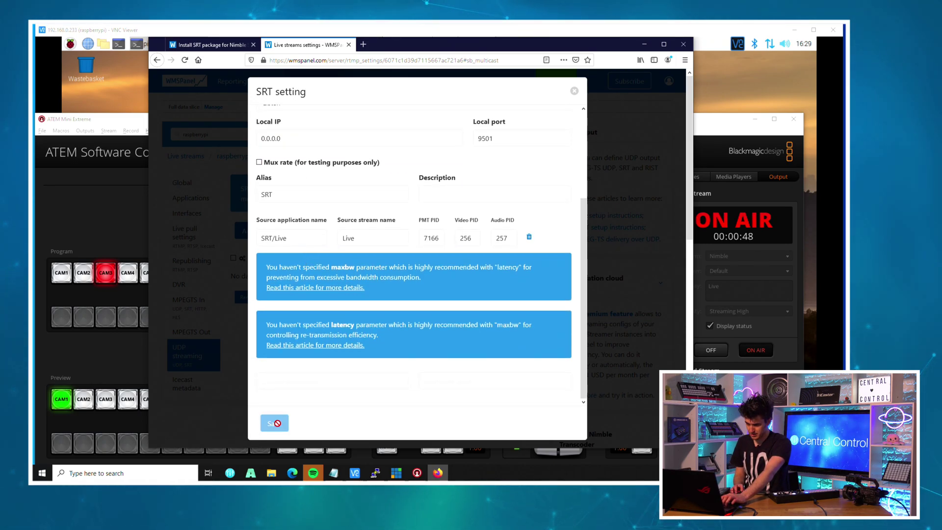
Add a vMix SRT (Caller) input to hostname 192.168.0.233, port 9501
key(super+Up)
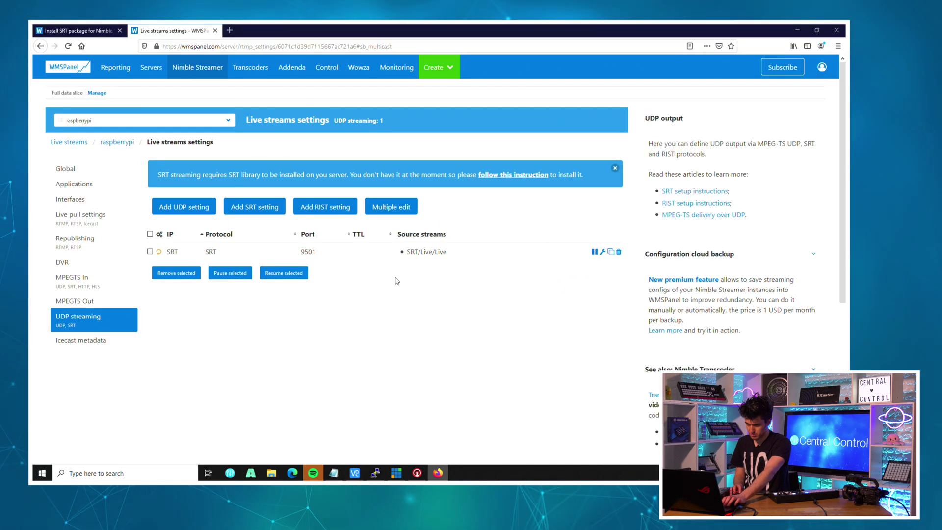
key(alt+Tab)
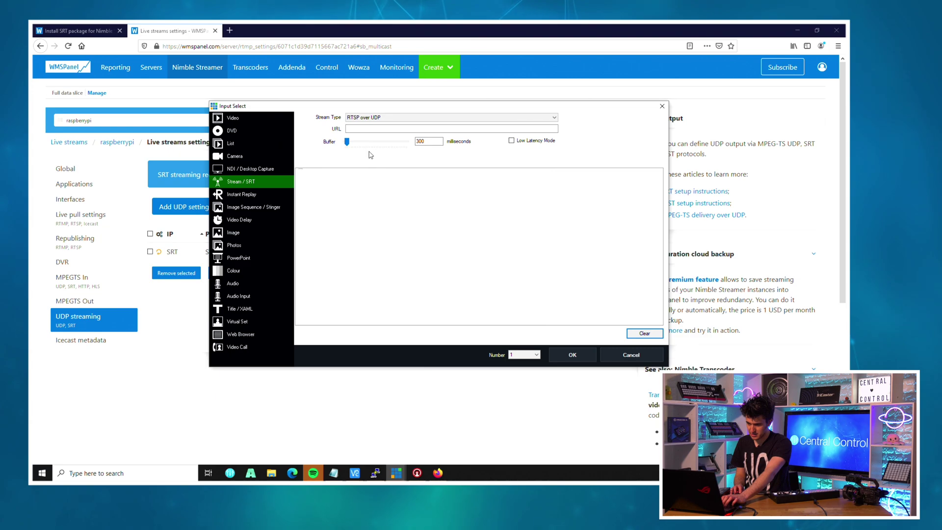
click(369, 117)
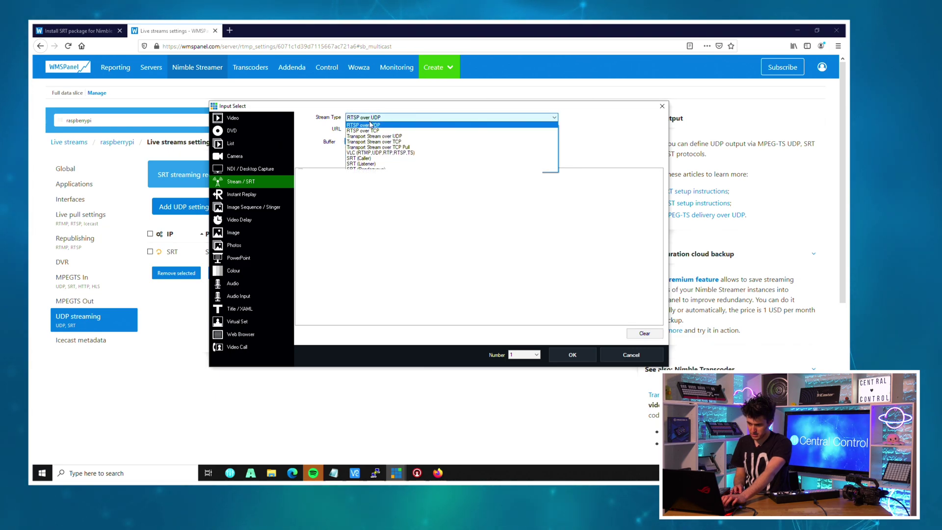
click(361, 158)
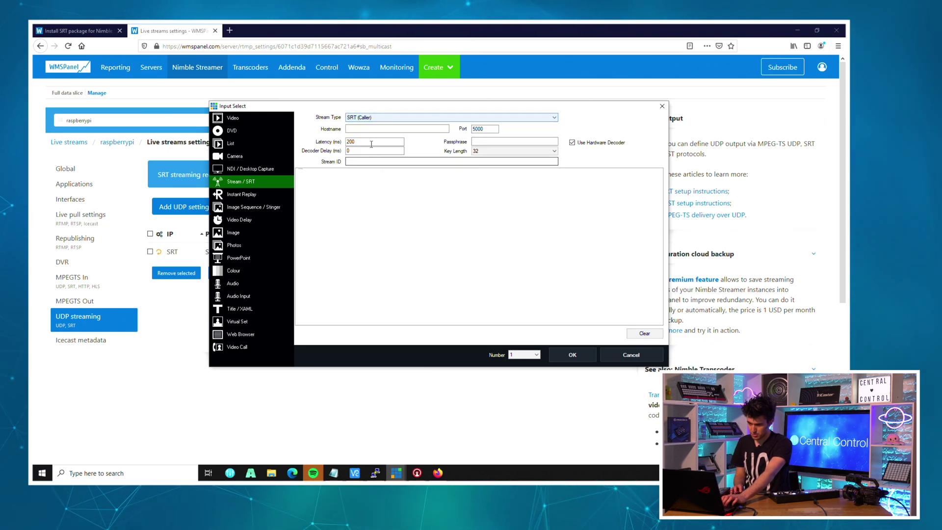
click(392, 129)
text(192)
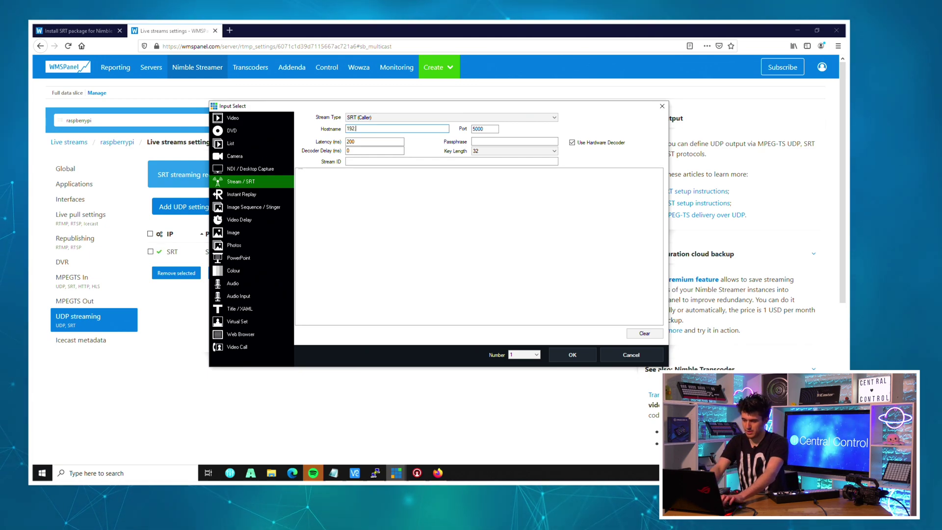
text(.168.0.233)
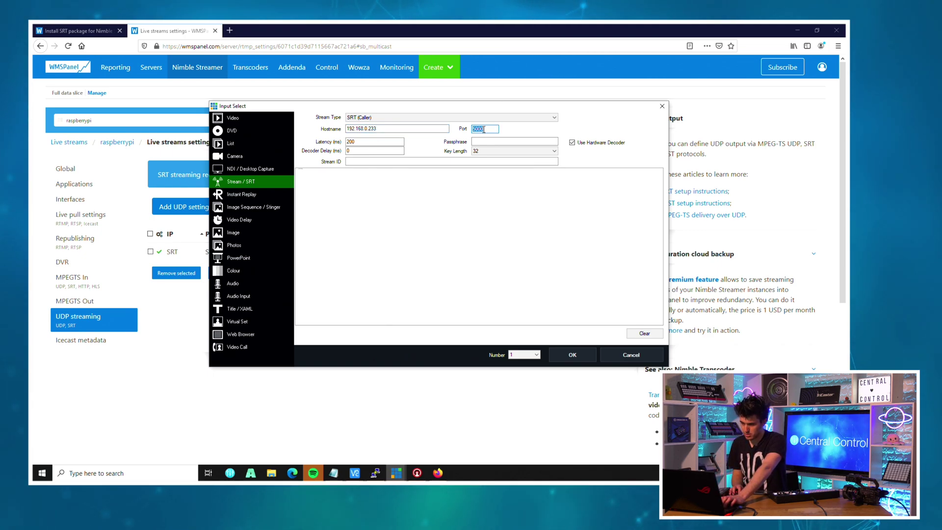
text(9501)
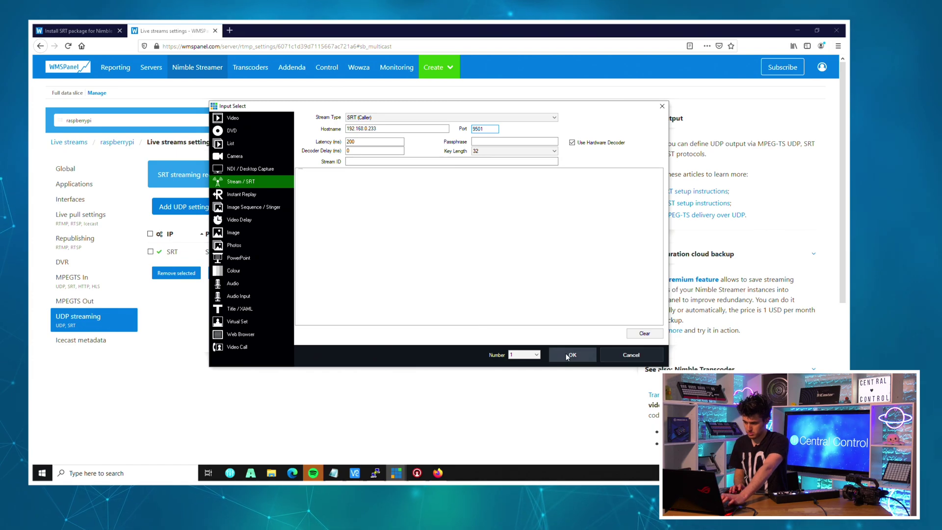
click(569, 354)
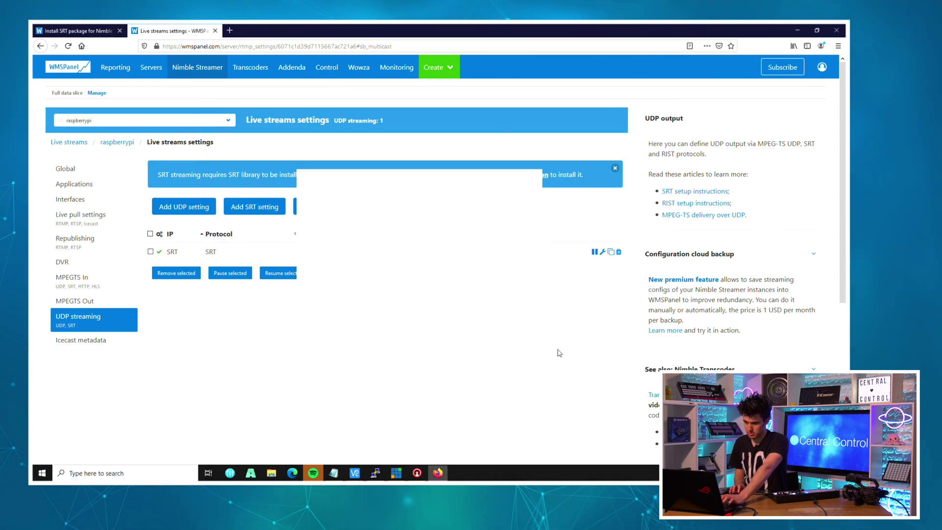
Return to vMix and check the SRT input's camera feed in preview and output
key(alt+Tab)
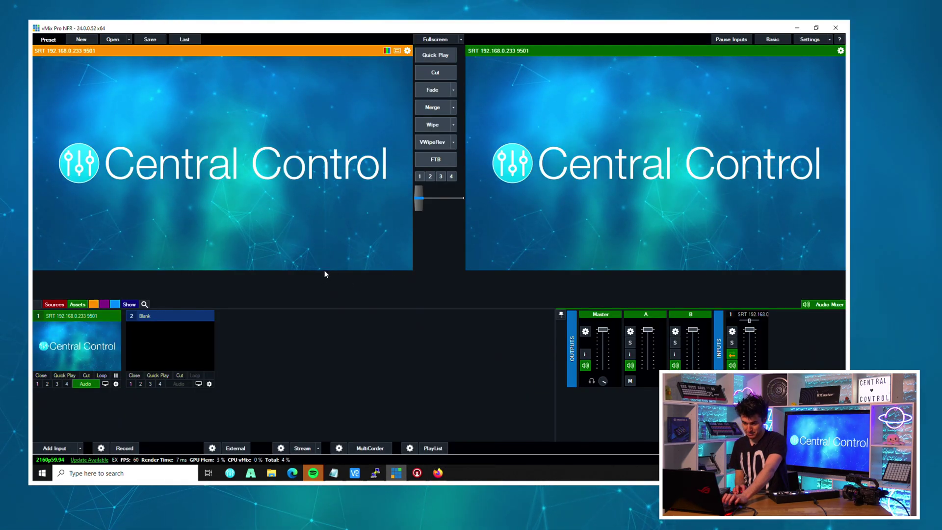